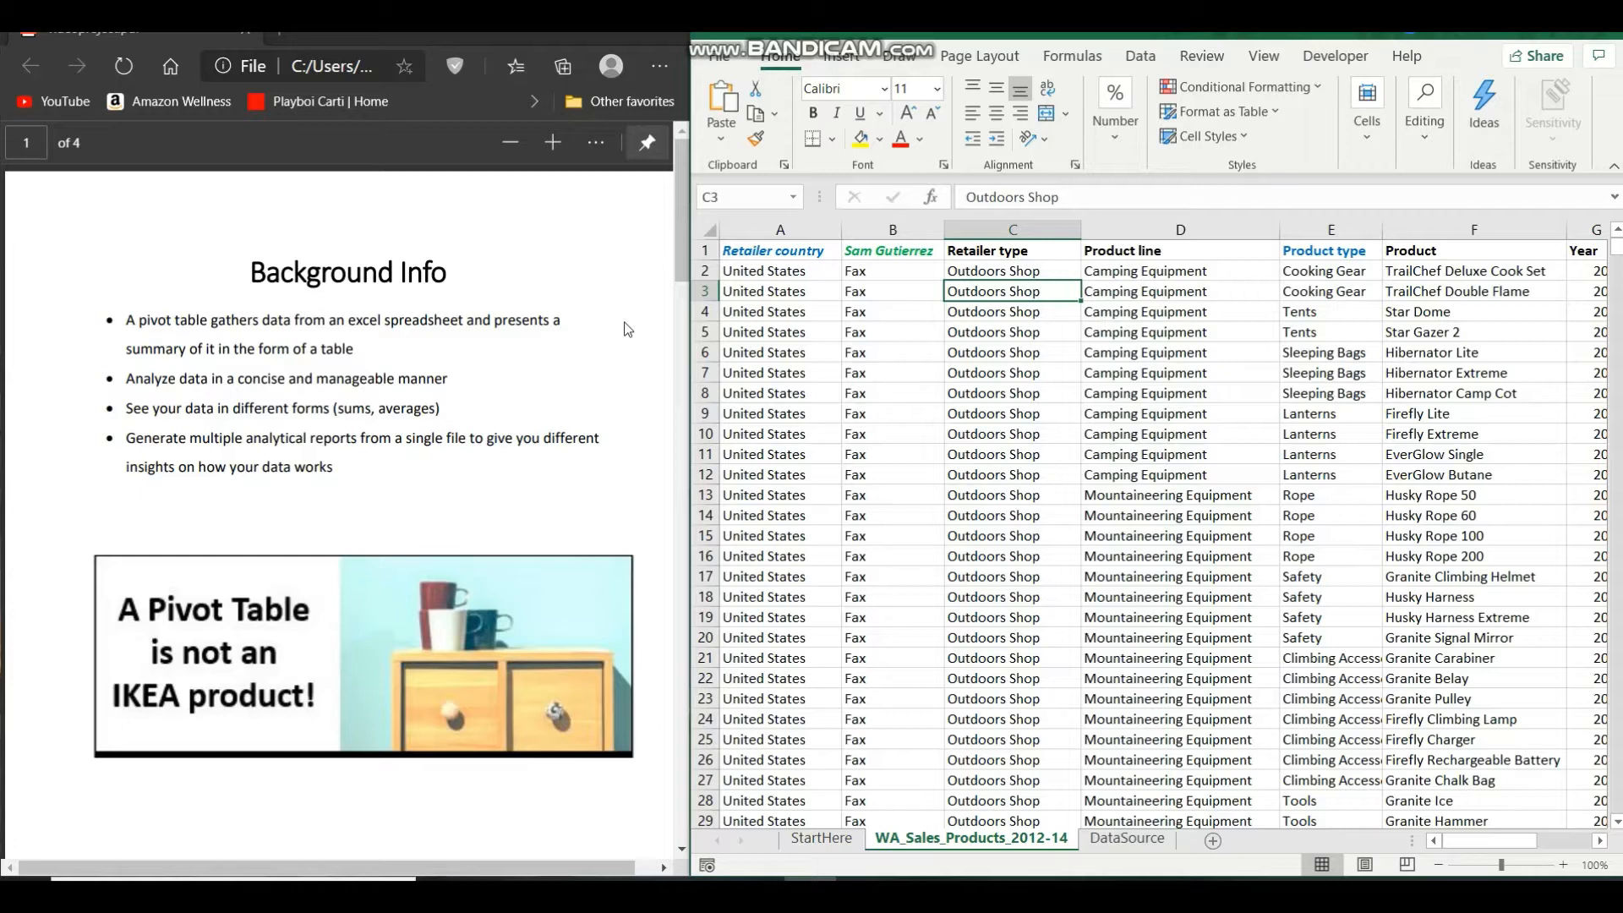
Insert a PivotTable on a new worksheet from the entire data range of the WA_Sales_Products_2012-14 sheet.
{"action": "scroll", "coordinate": [472, 243], "scroll_direction": "down", "scroll_amount": 10}
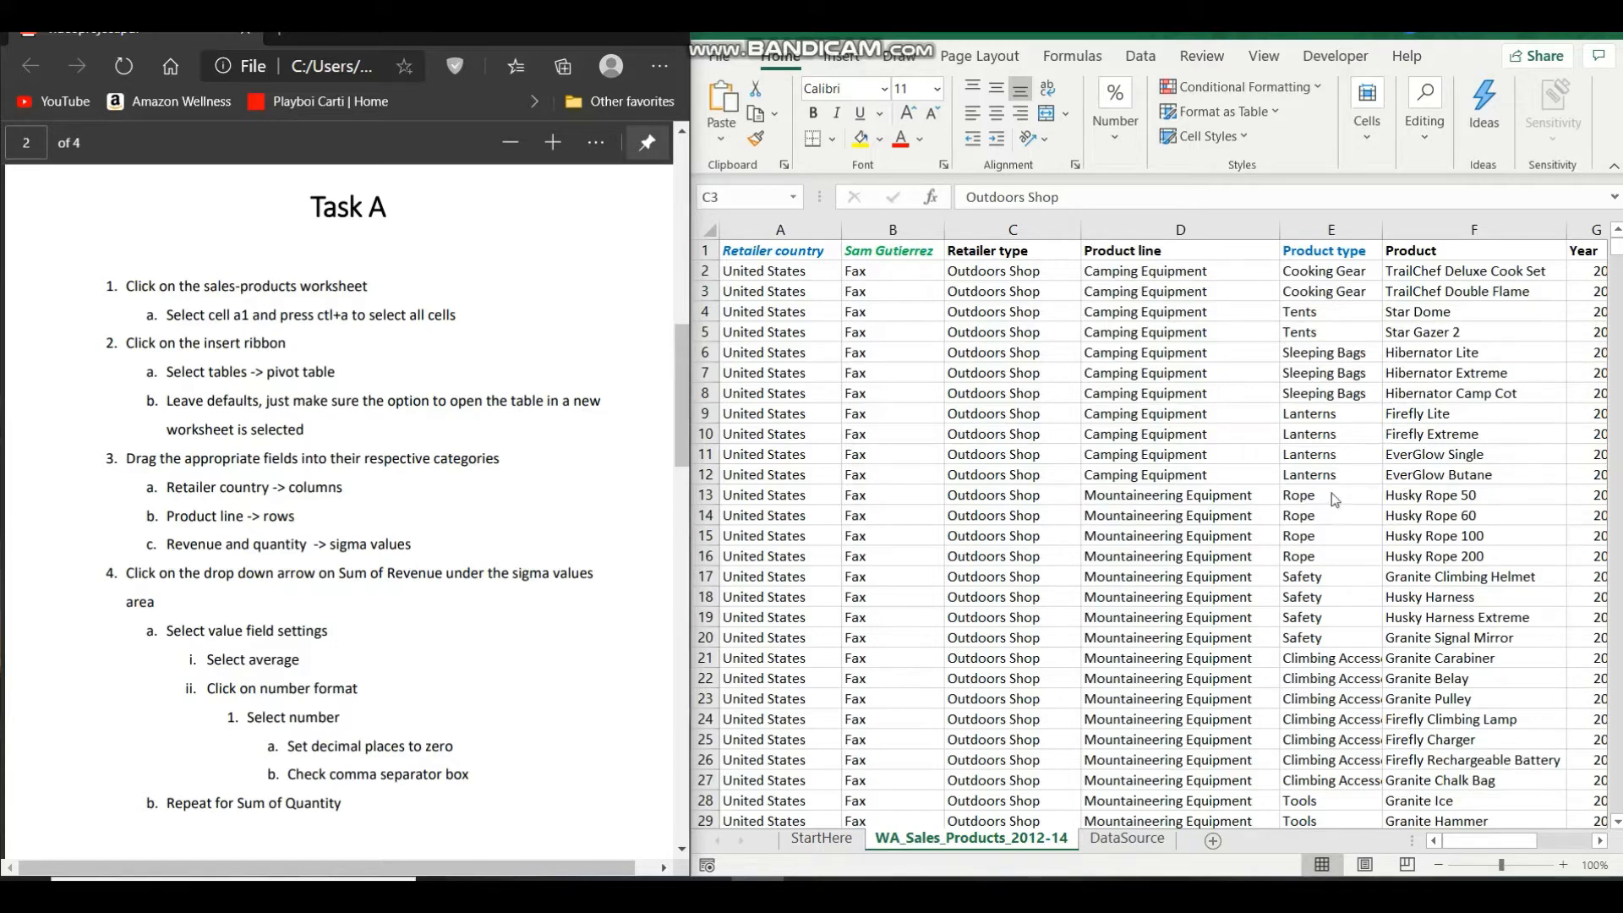
{"action": "left_click", "coordinate": [822, 252]}
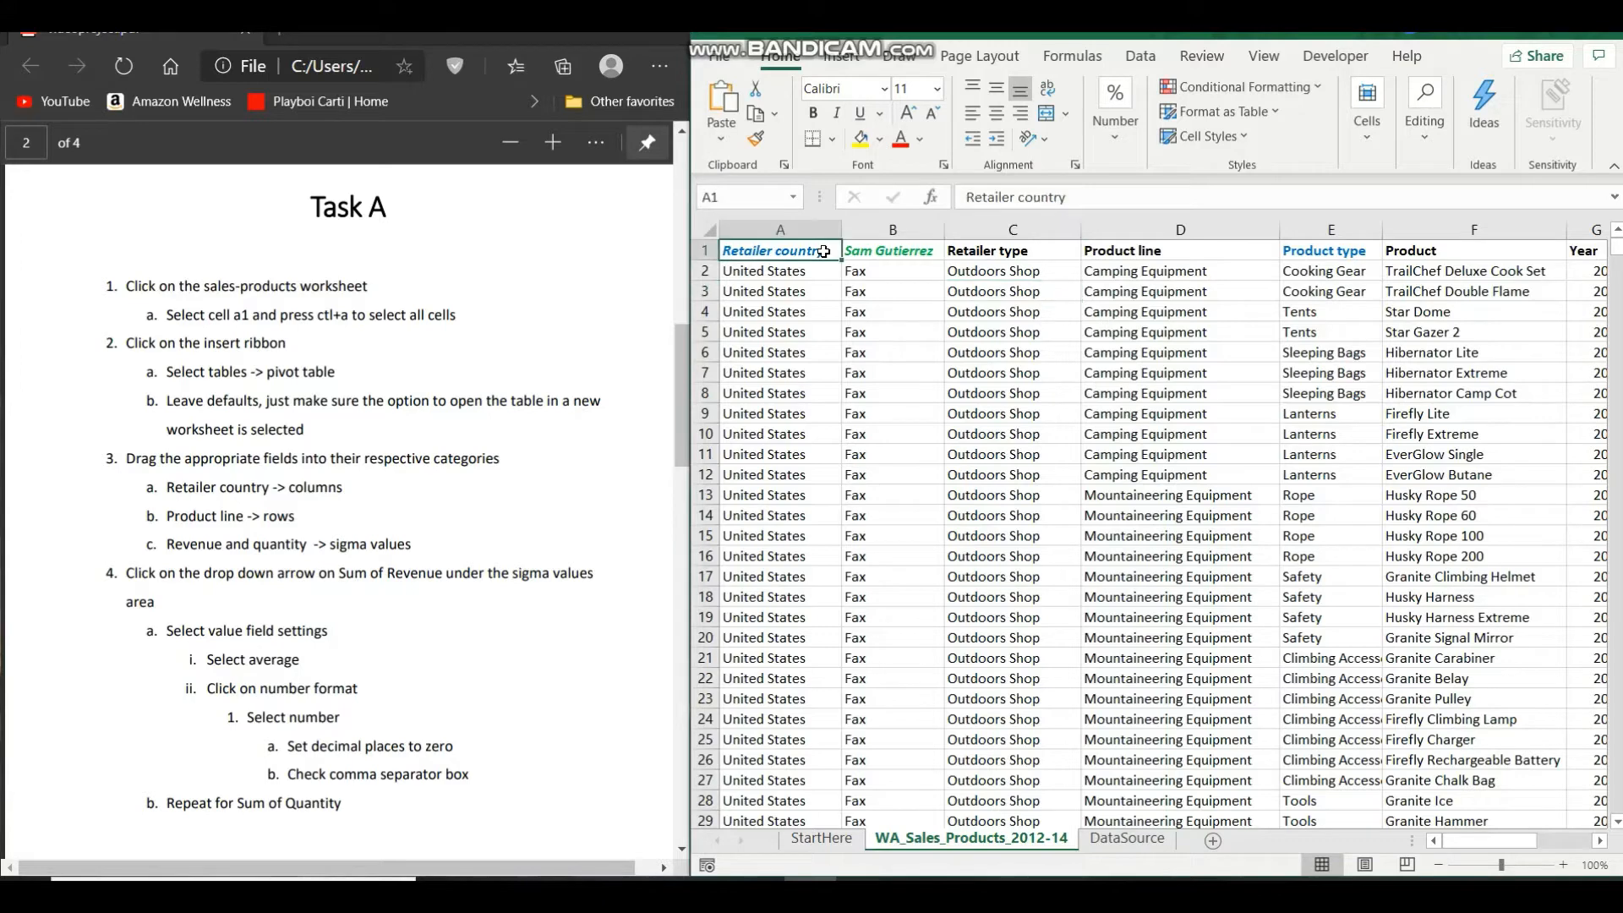
{"action": "key", "text": "ctrl+a"}
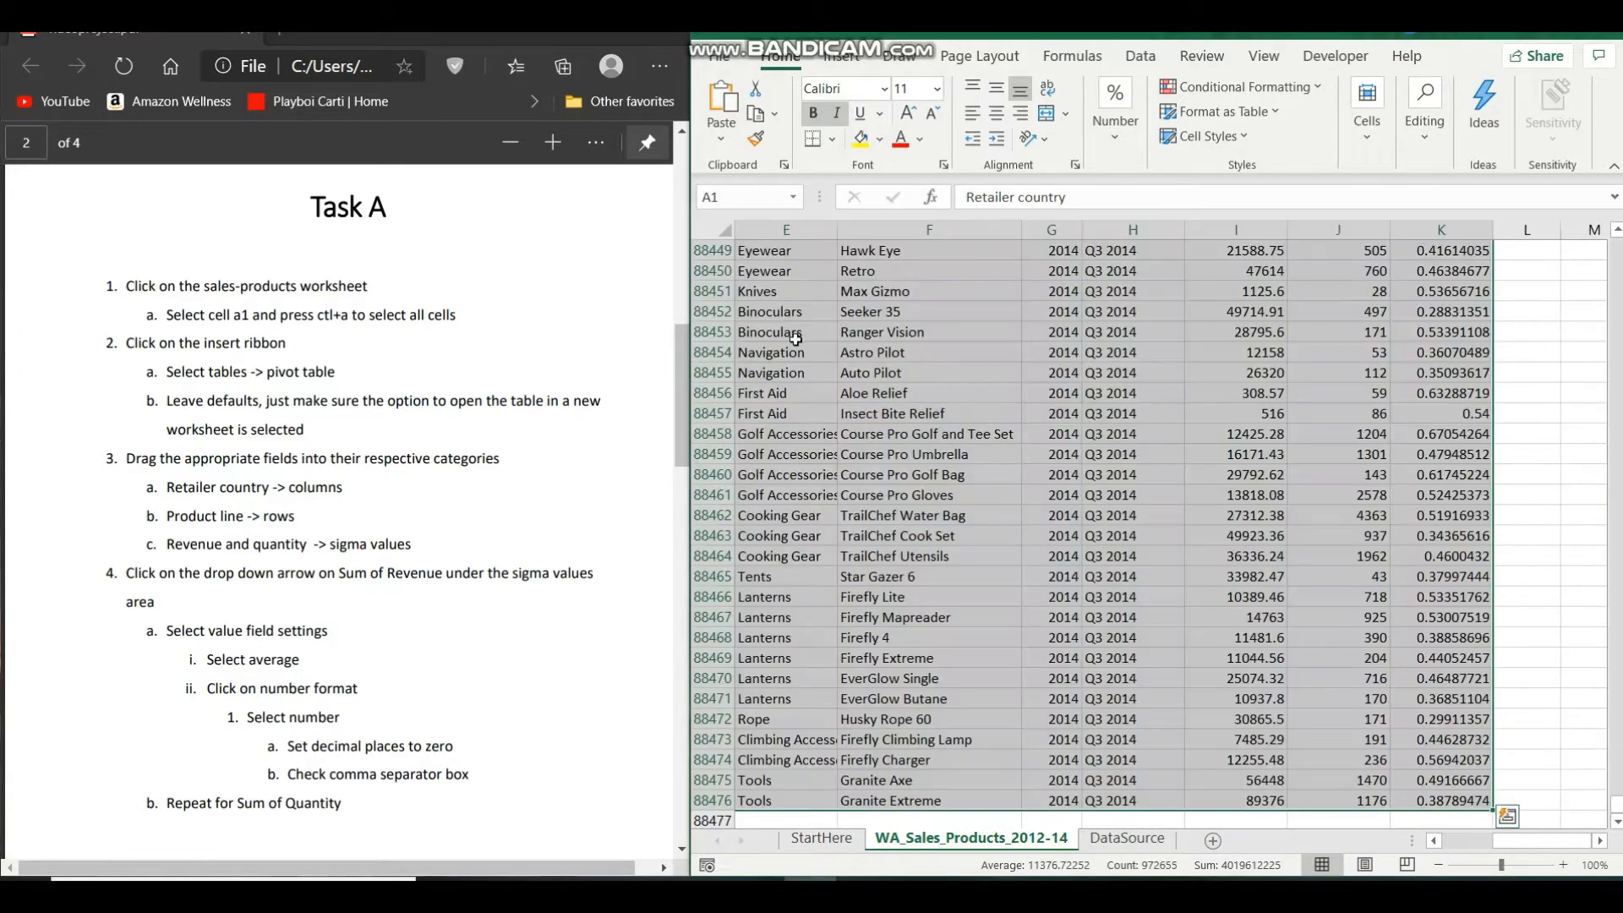
{"action": "scroll", "coordinate": [913, 470], "scroll_direction": "left", "scroll_amount": 3}
{"action": "scroll", "coordinate": [917, 467], "scroll_direction": "up", "scroll_amount": 16}
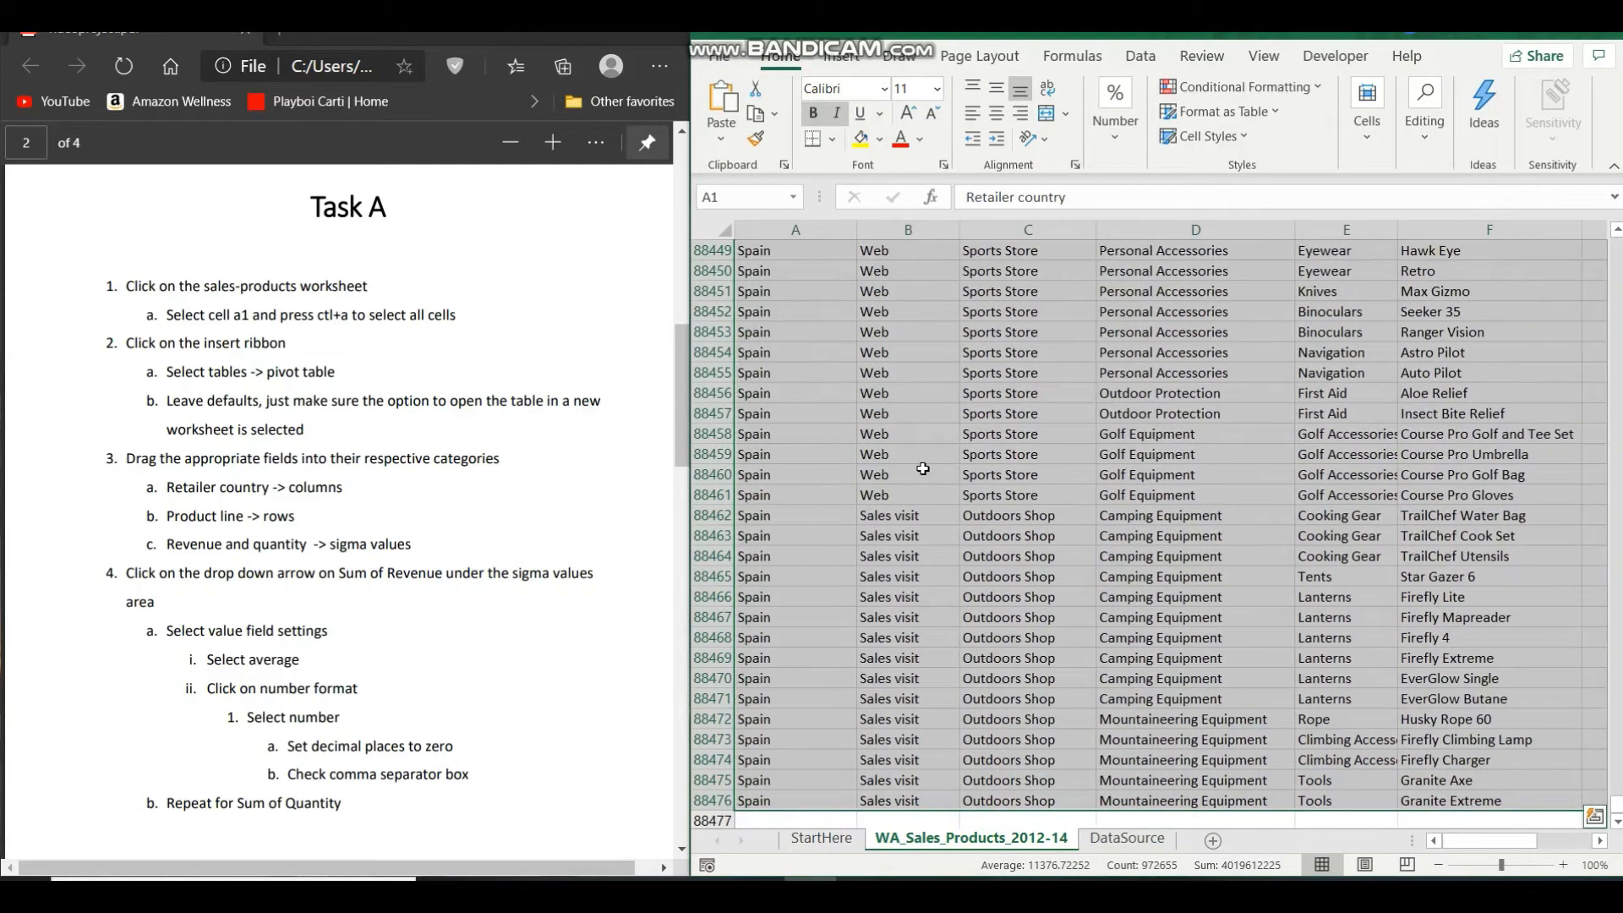
{"action": "scroll", "coordinate": [921, 466], "scroll_direction": "up", "scroll_amount": 7}
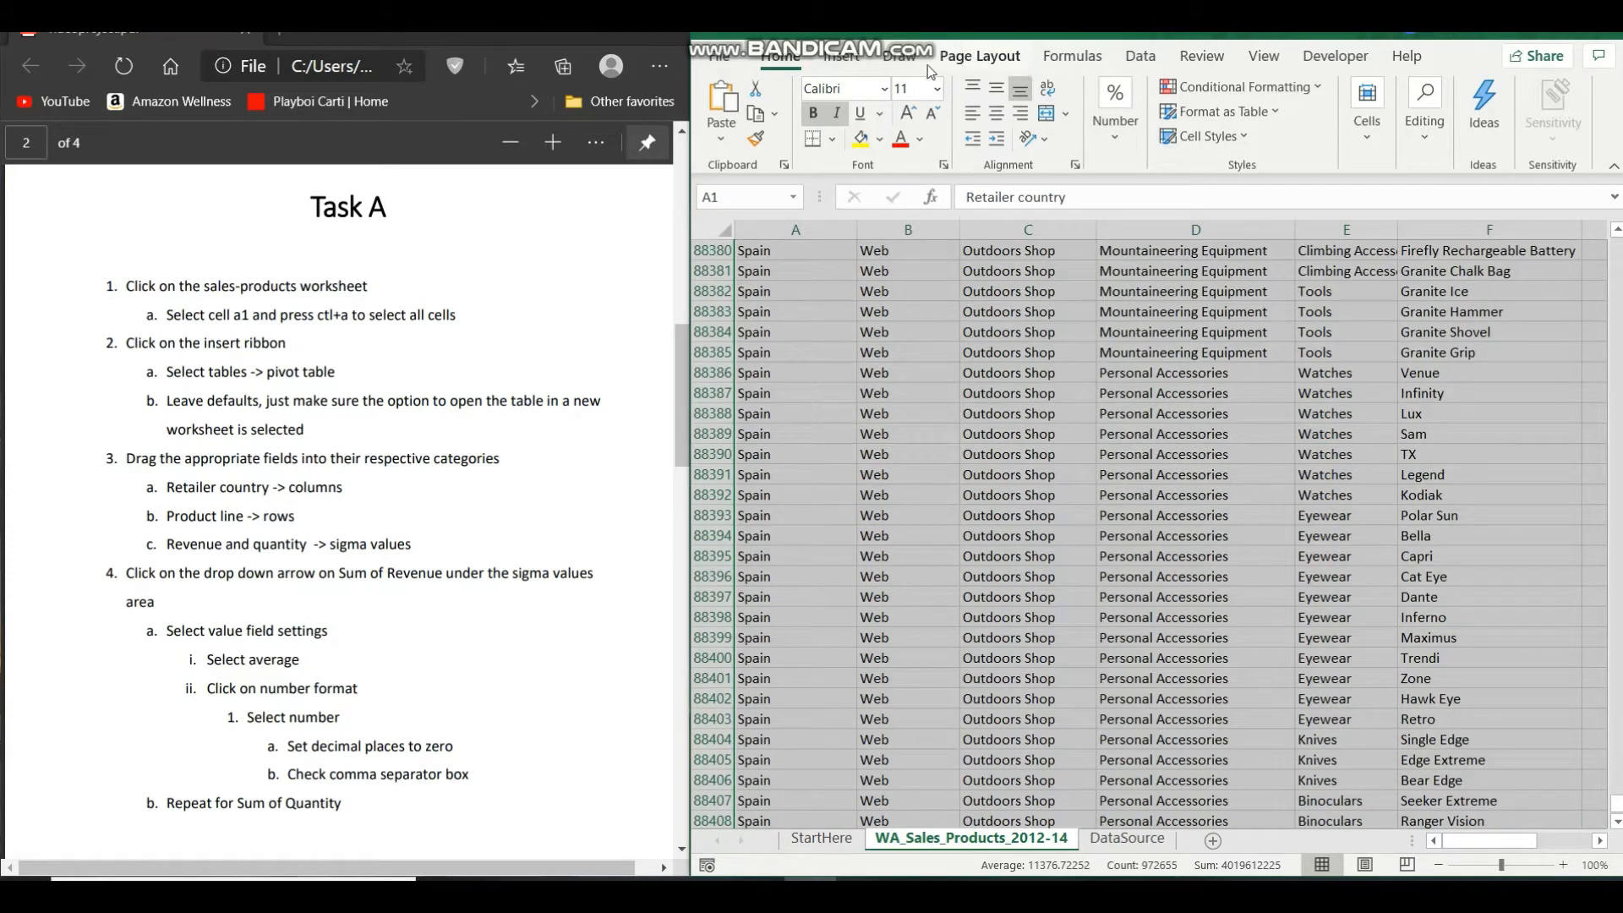
{"action": "left_click", "coordinate": [841, 58]}
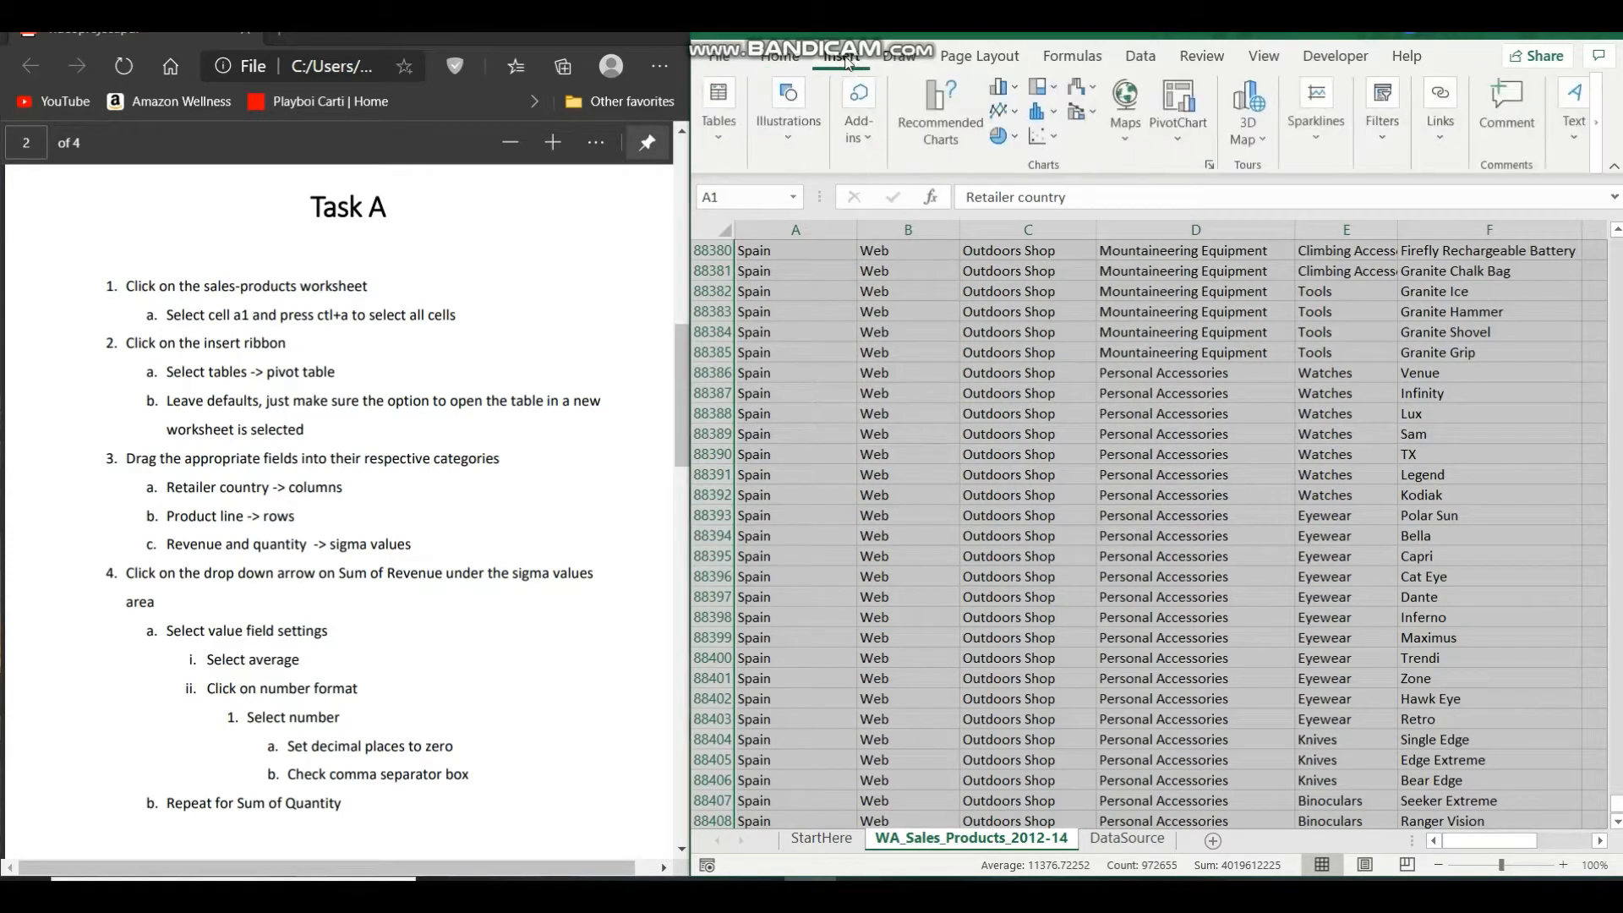
{"action": "left_click", "coordinate": [723, 143]}
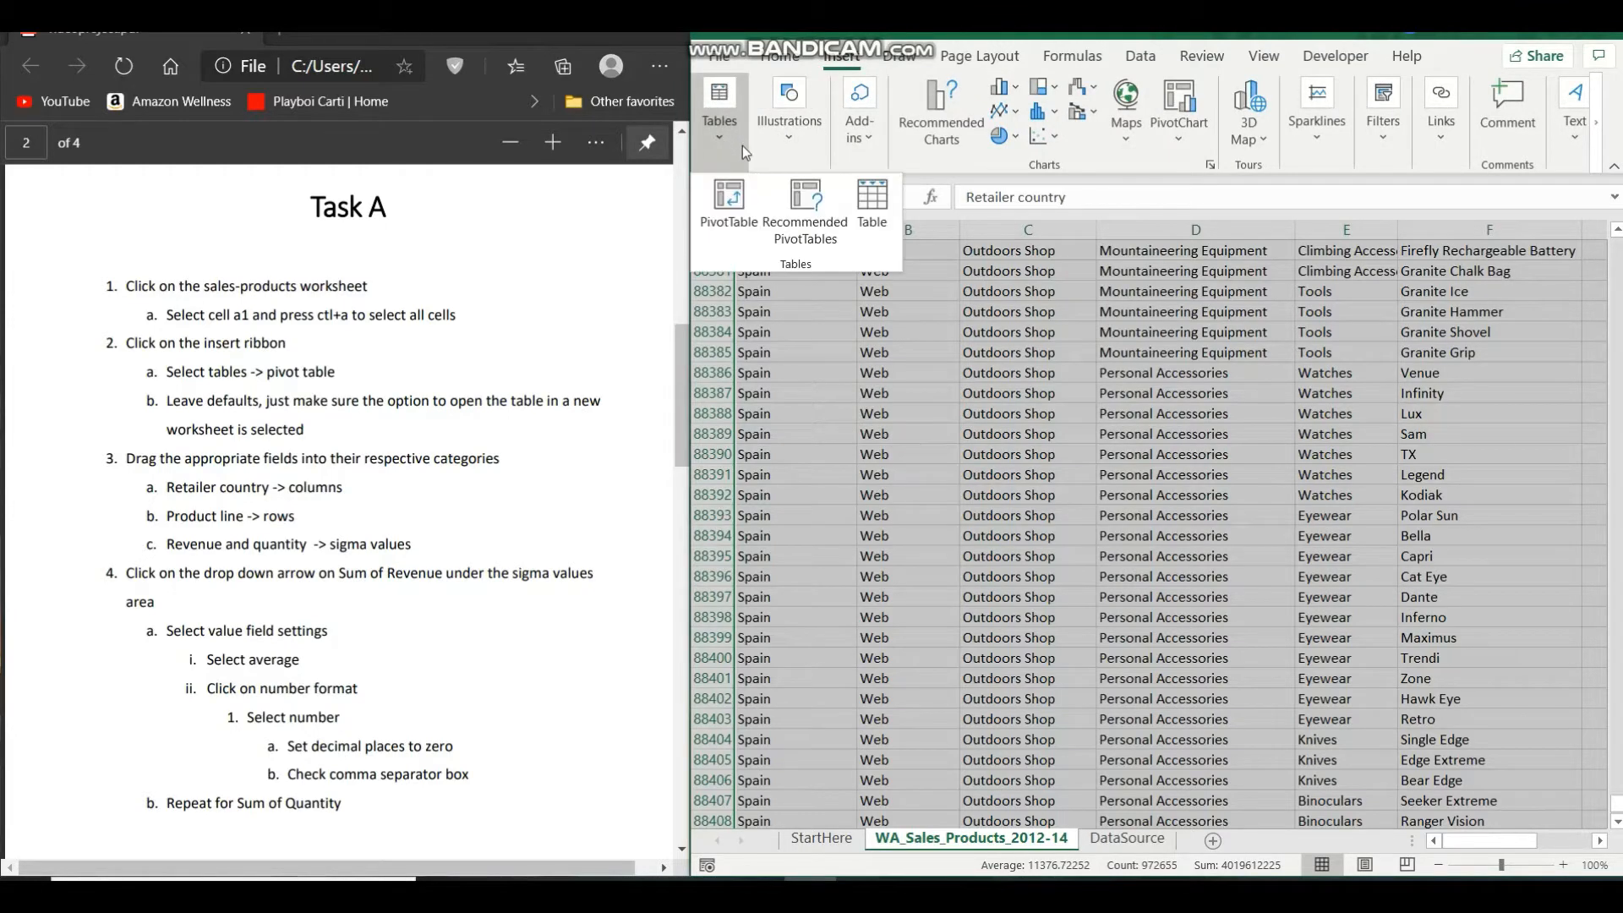
{"action": "left_click", "coordinate": [715, 214]}
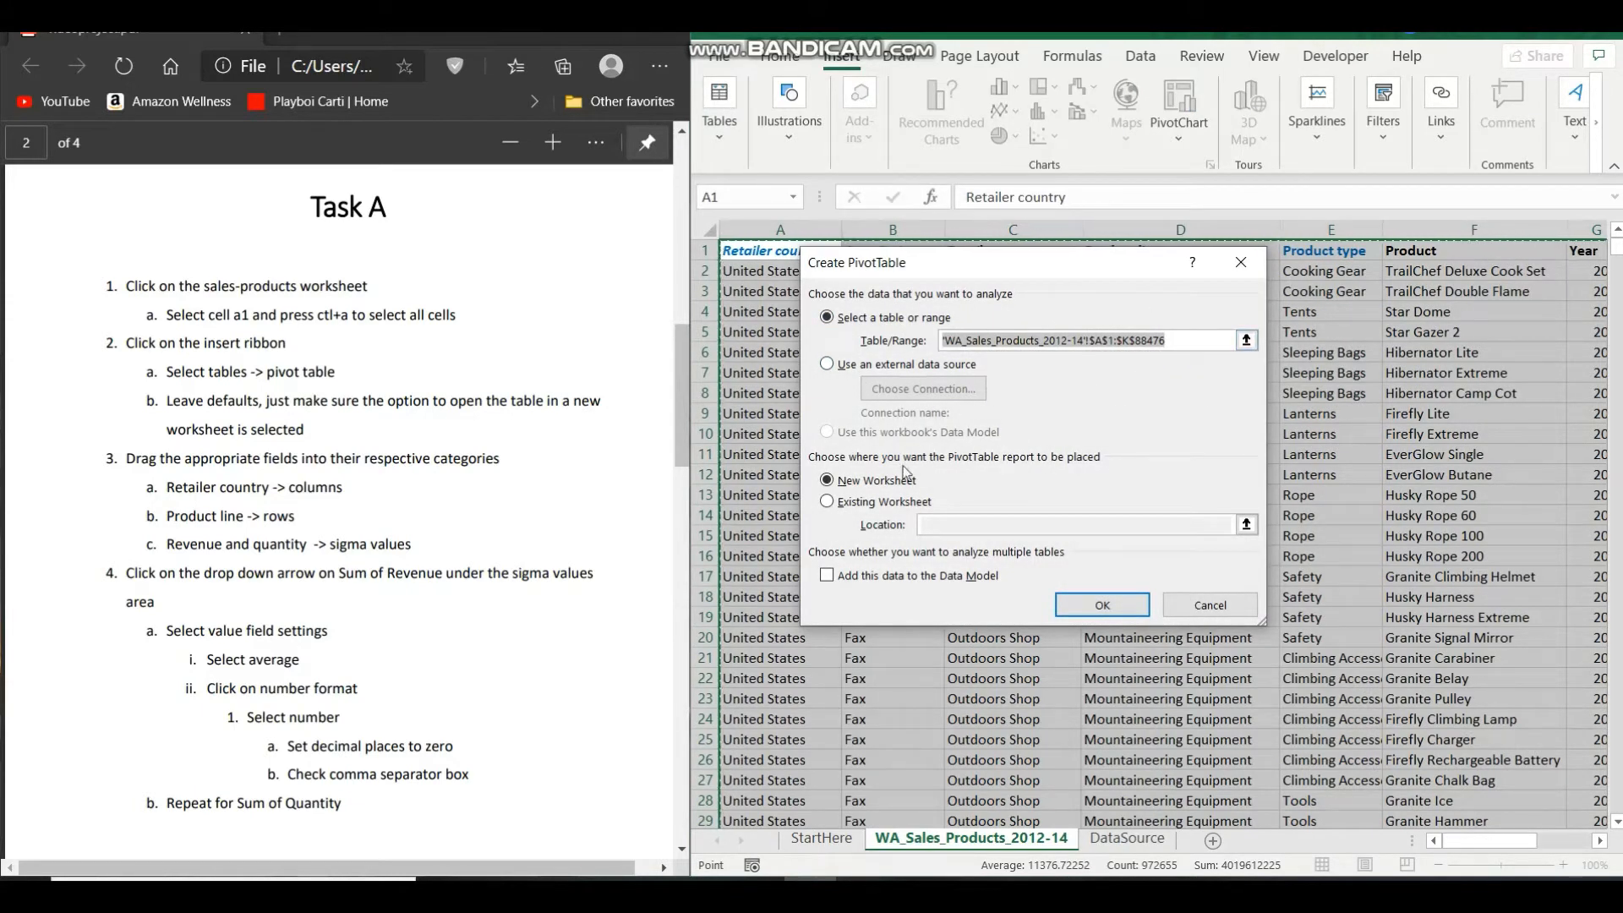
{"action": "left_click", "coordinate": [1103, 606]}
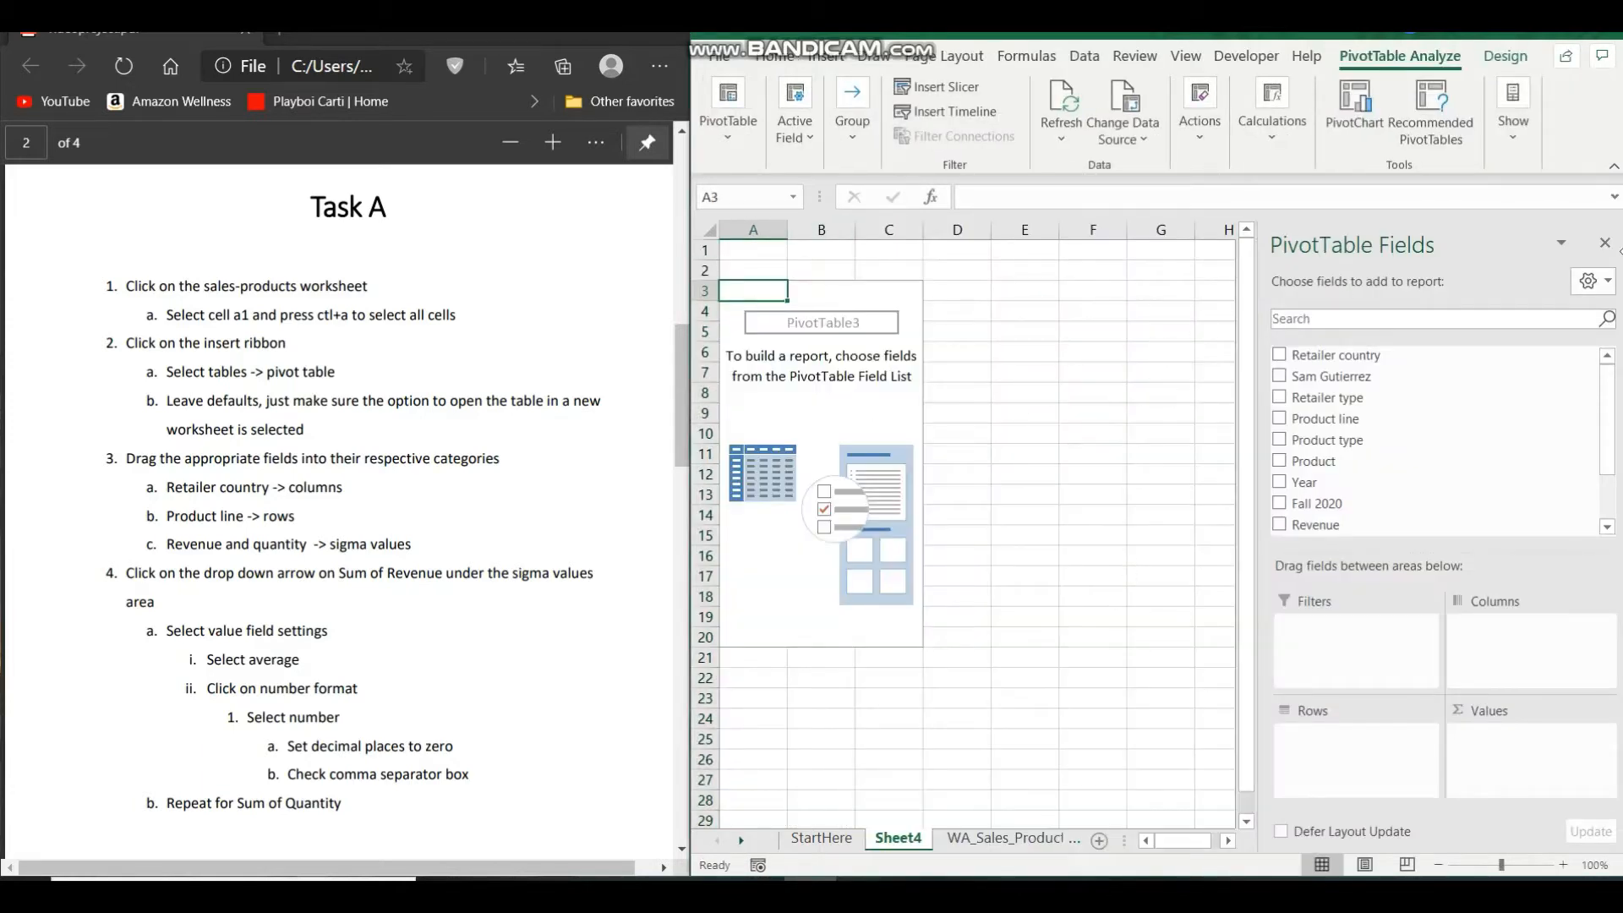
Add the Retailer country field to the PivotTable's columns and the Product line field to its rows.
{"action": "left_click_drag", "start_coordinate": [1334, 355], "coordinate": [1166, 344]}
{"action": "left_click_drag", "start_coordinate": [178, 547], "coordinate": [321, 547]}
{"action": "left_click", "coordinate": [344, 547]}
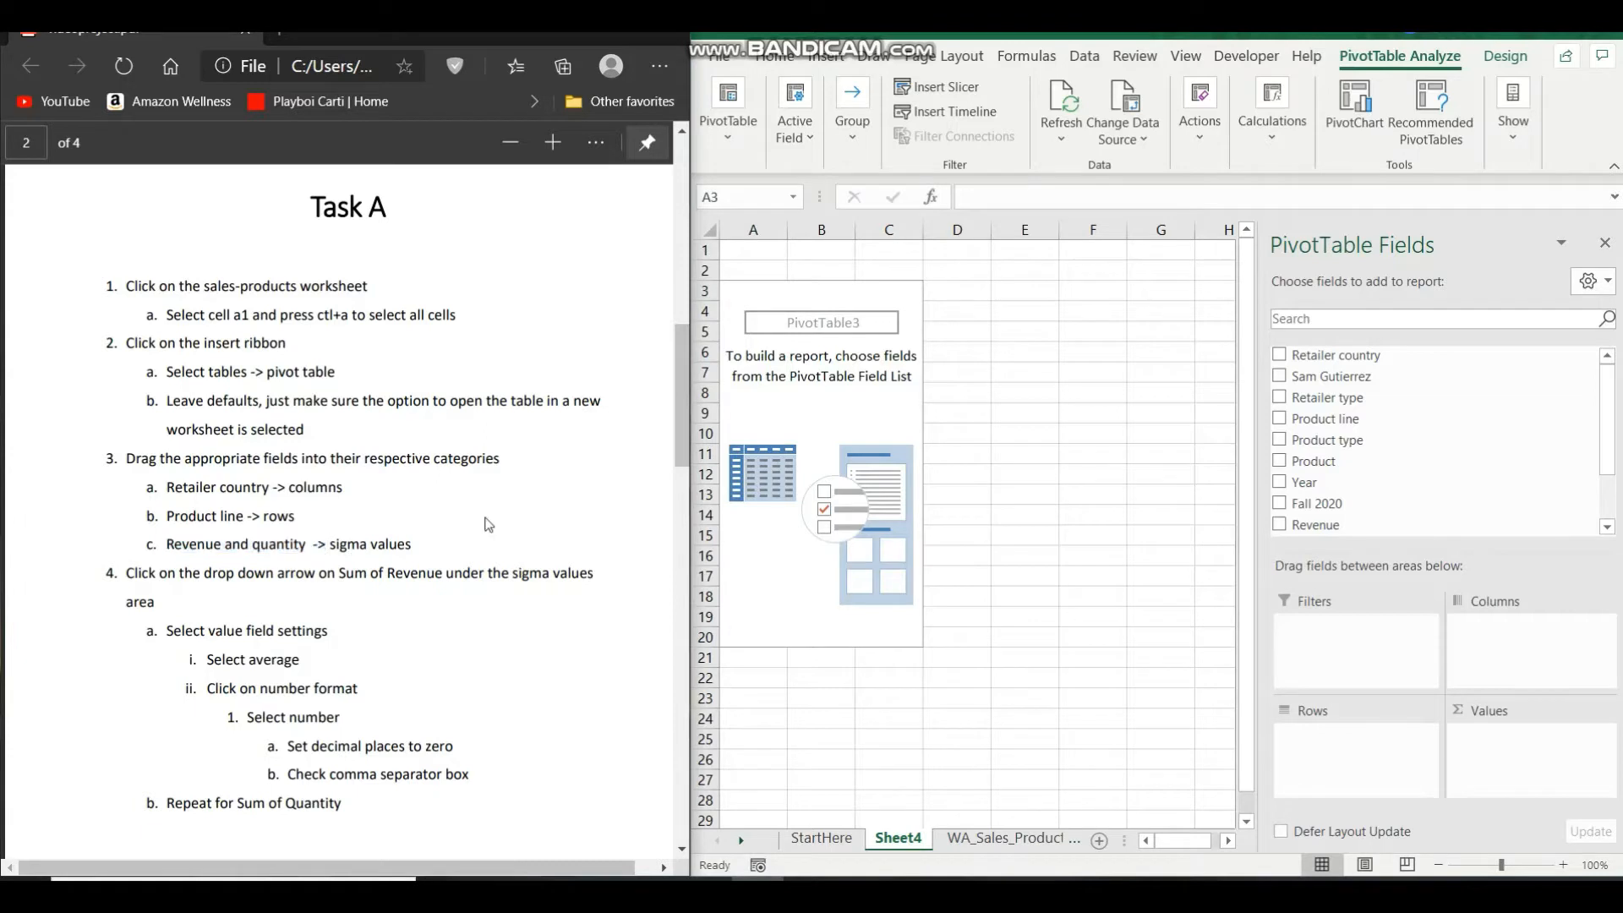
{"action": "left_click", "coordinate": [1336, 358]}
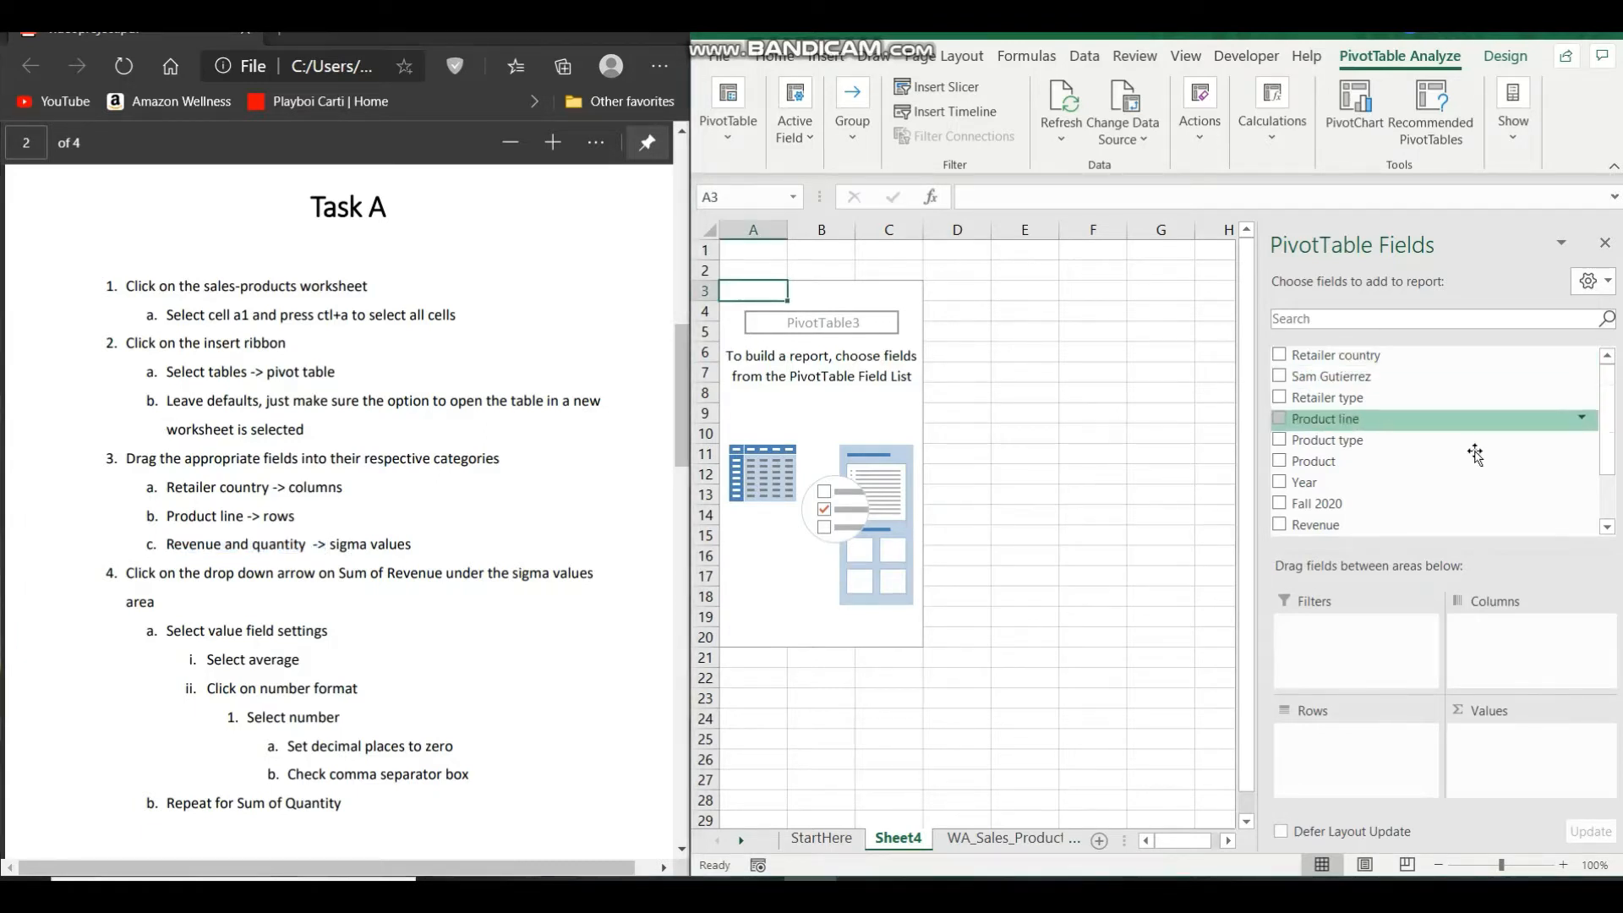
{"action": "left_click_drag", "start_coordinate": [1376, 360], "coordinate": [1514, 639]}
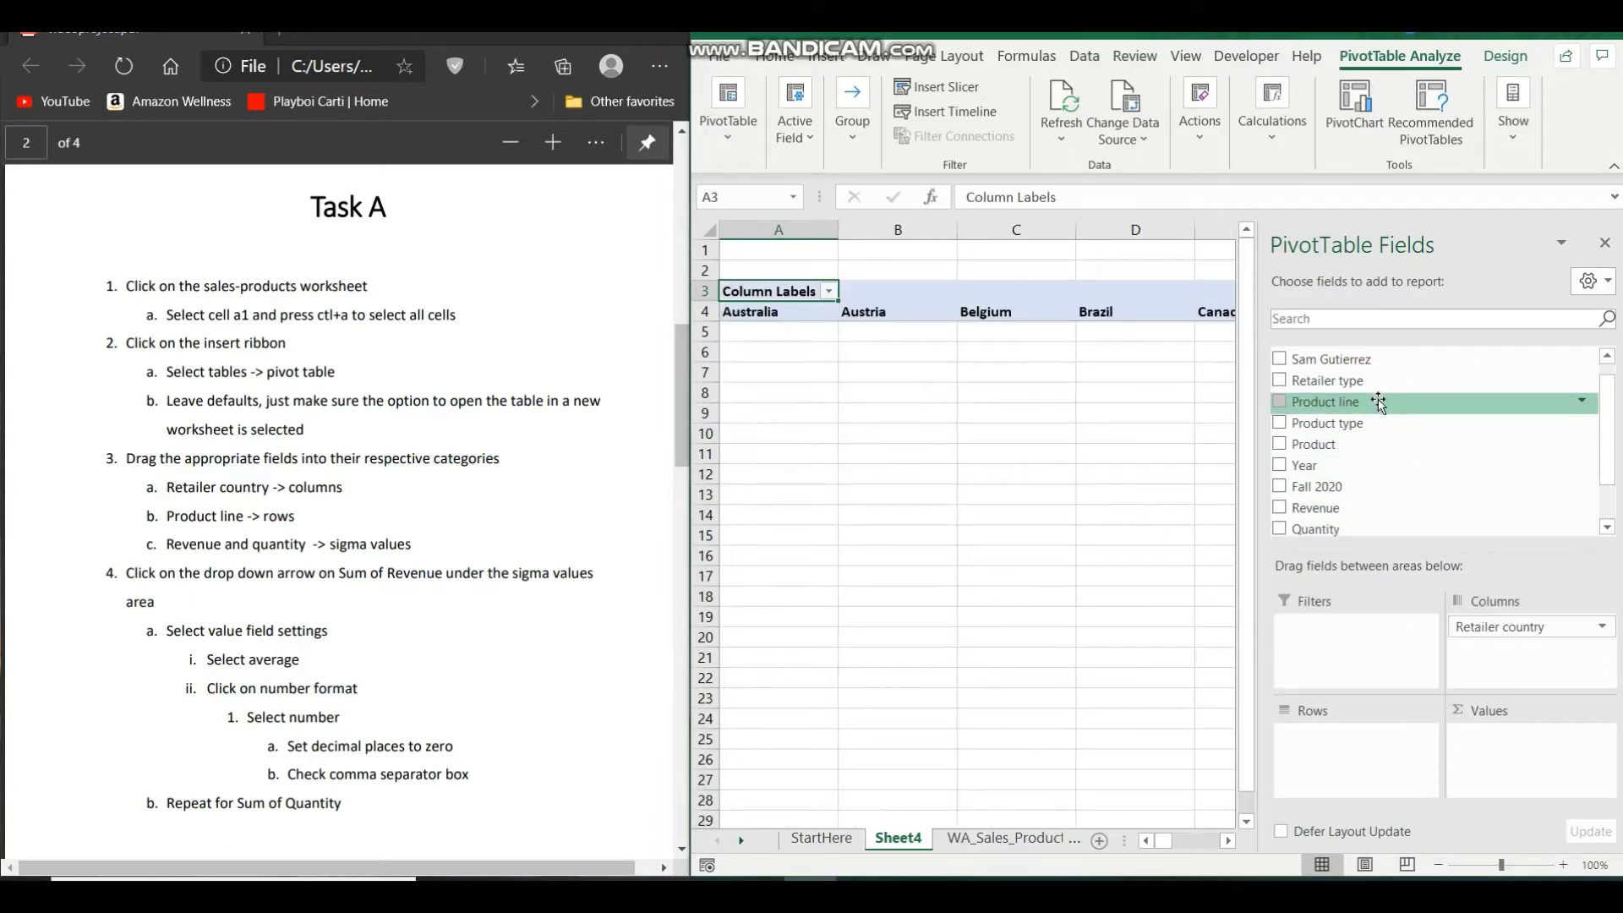
{"action": "left_click_drag", "start_coordinate": [1368, 409], "coordinate": [1393, 755]}
Add the Revenue and Quantity fields to the PivotTable's values.
{"action": "scroll", "coordinate": [1361, 431], "scroll_direction": "down", "scroll_amount": 1}
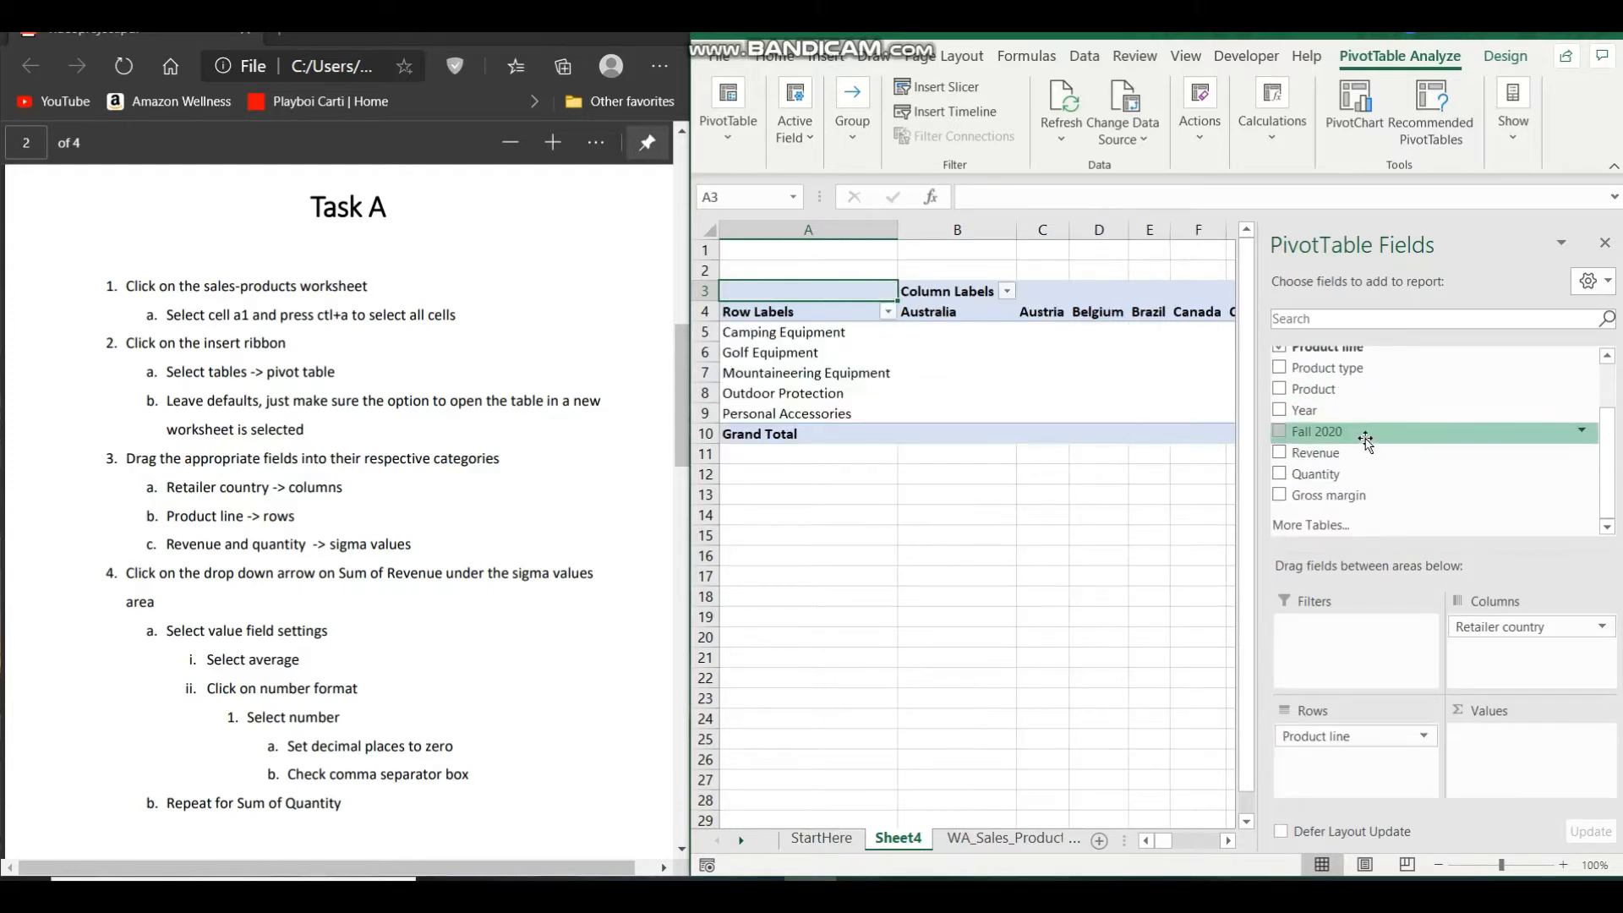
{"action": "left_click_drag", "start_coordinate": [1331, 454], "coordinate": [1490, 751]}
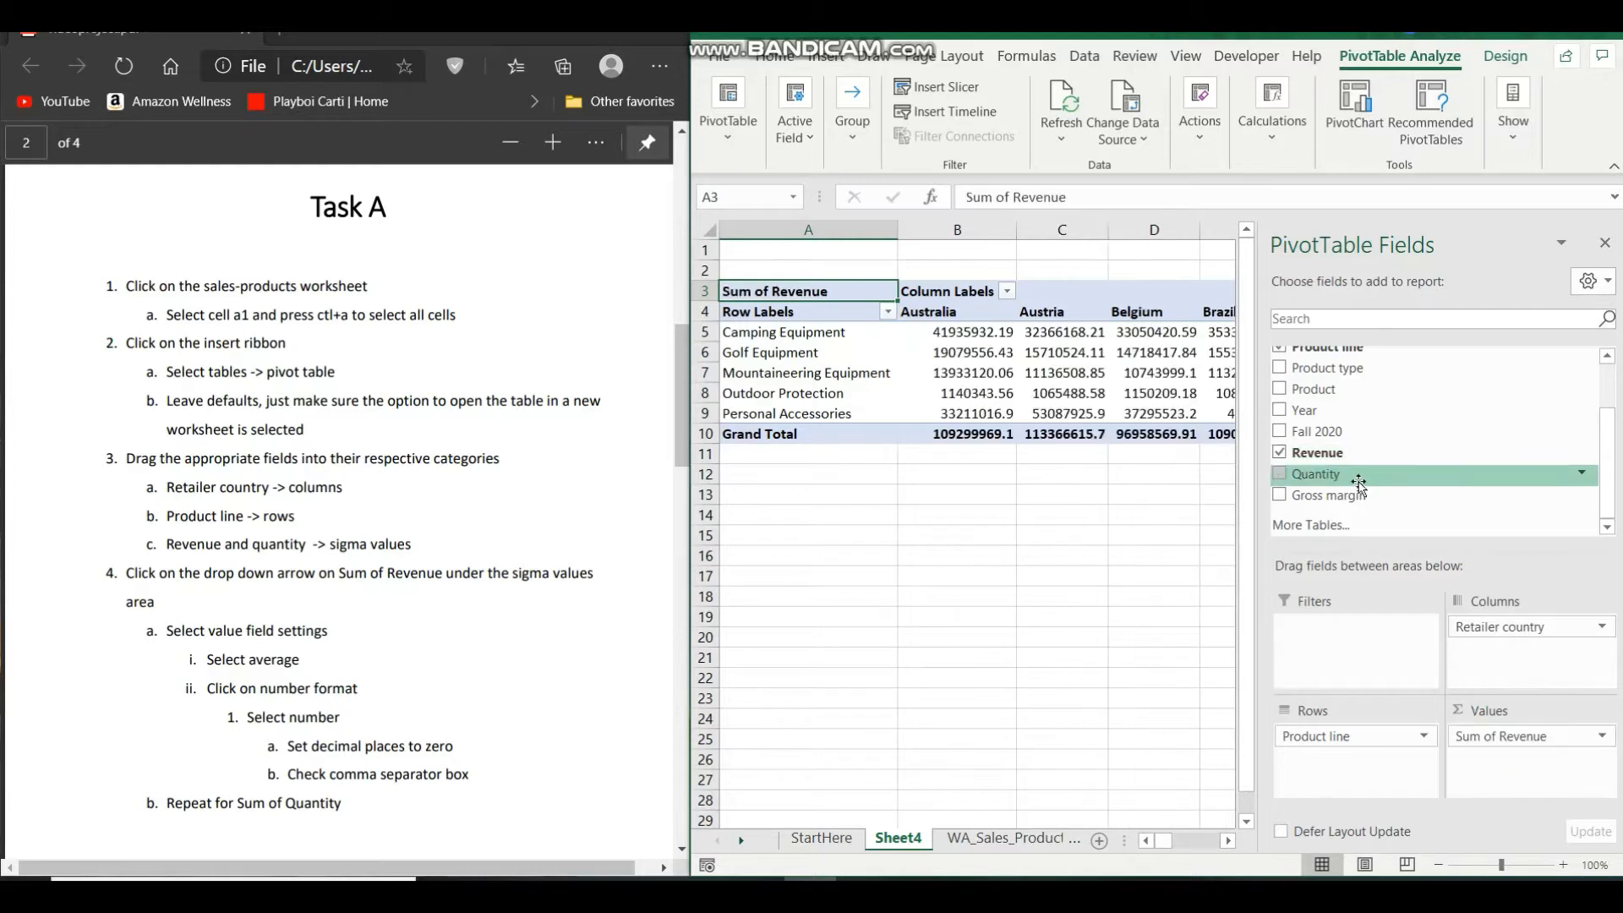
{"action": "left_click_drag", "start_coordinate": [1353, 476], "coordinate": [1513, 755]}
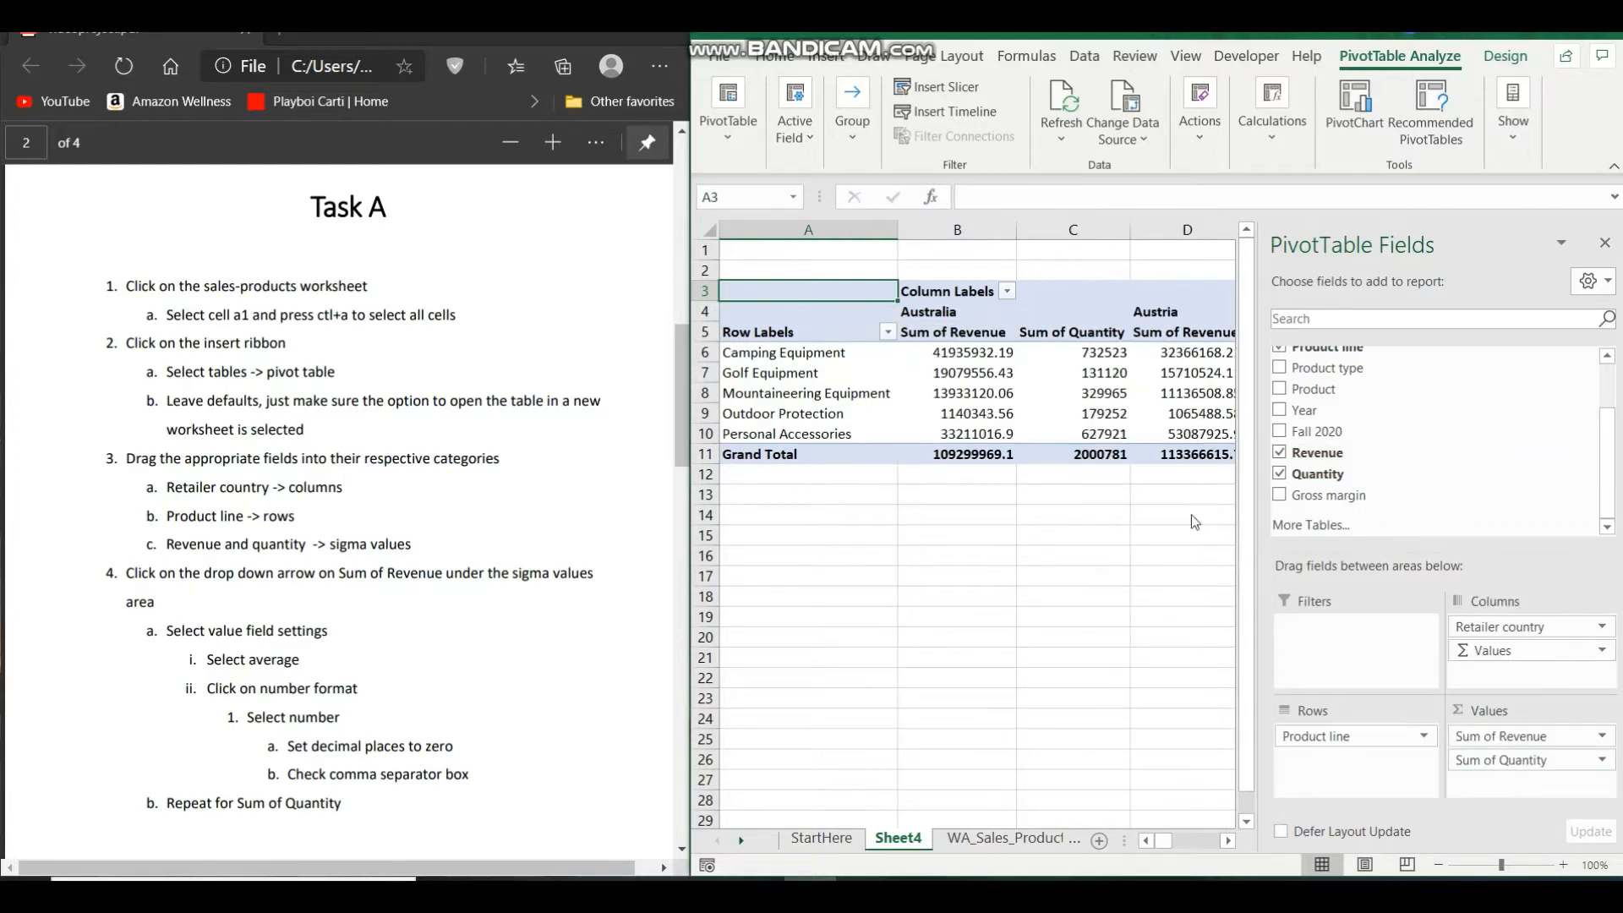
{"action": "scroll", "coordinate": [886, 474], "scroll_direction": "right", "scroll_amount": 3}
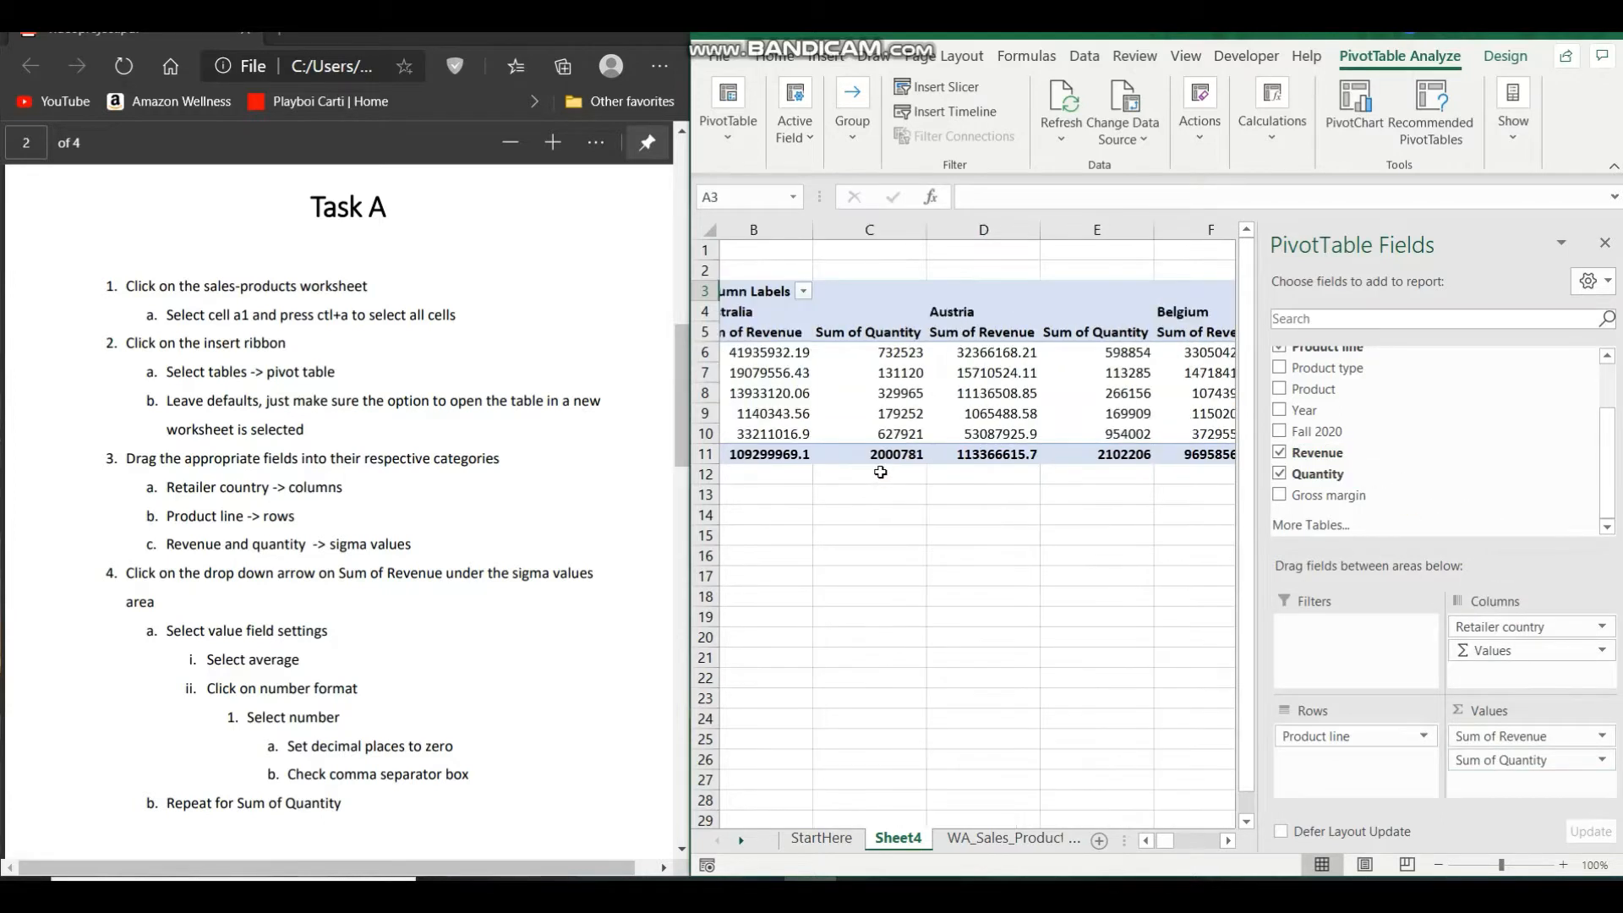
{"action": "scroll", "coordinate": [911, 464], "scroll_direction": "left", "scroll_amount": 3}
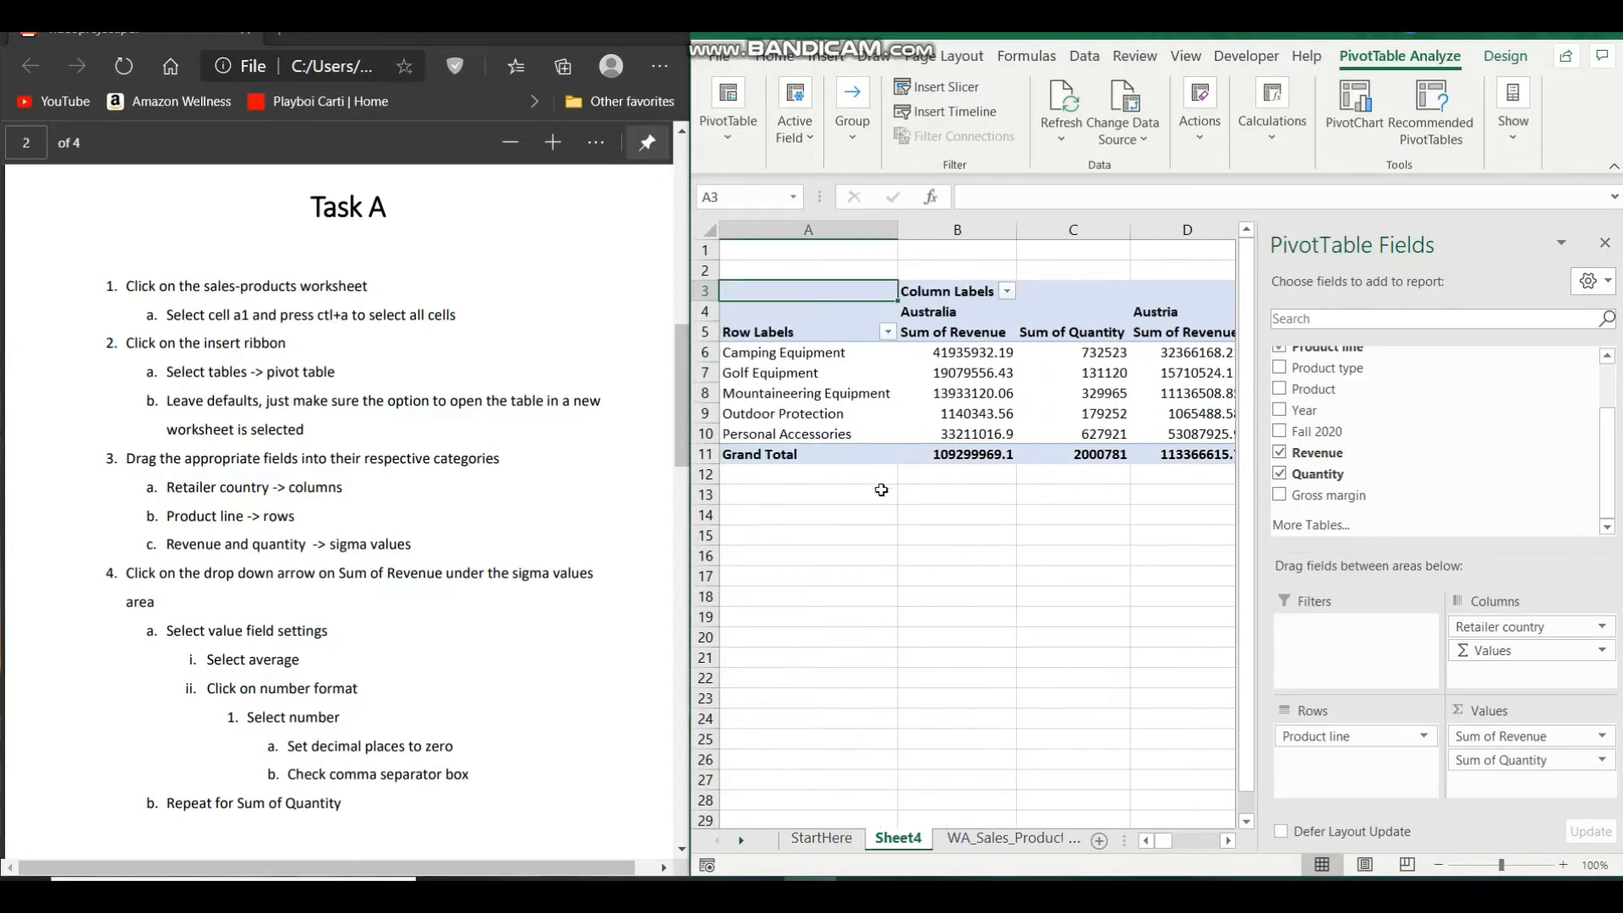
Summarize the Revenue value field by Average instead of Sum in its value field settings.
{"action": "scroll", "coordinate": [406, 530], "scroll_direction": "down", "scroll_amount": 3}
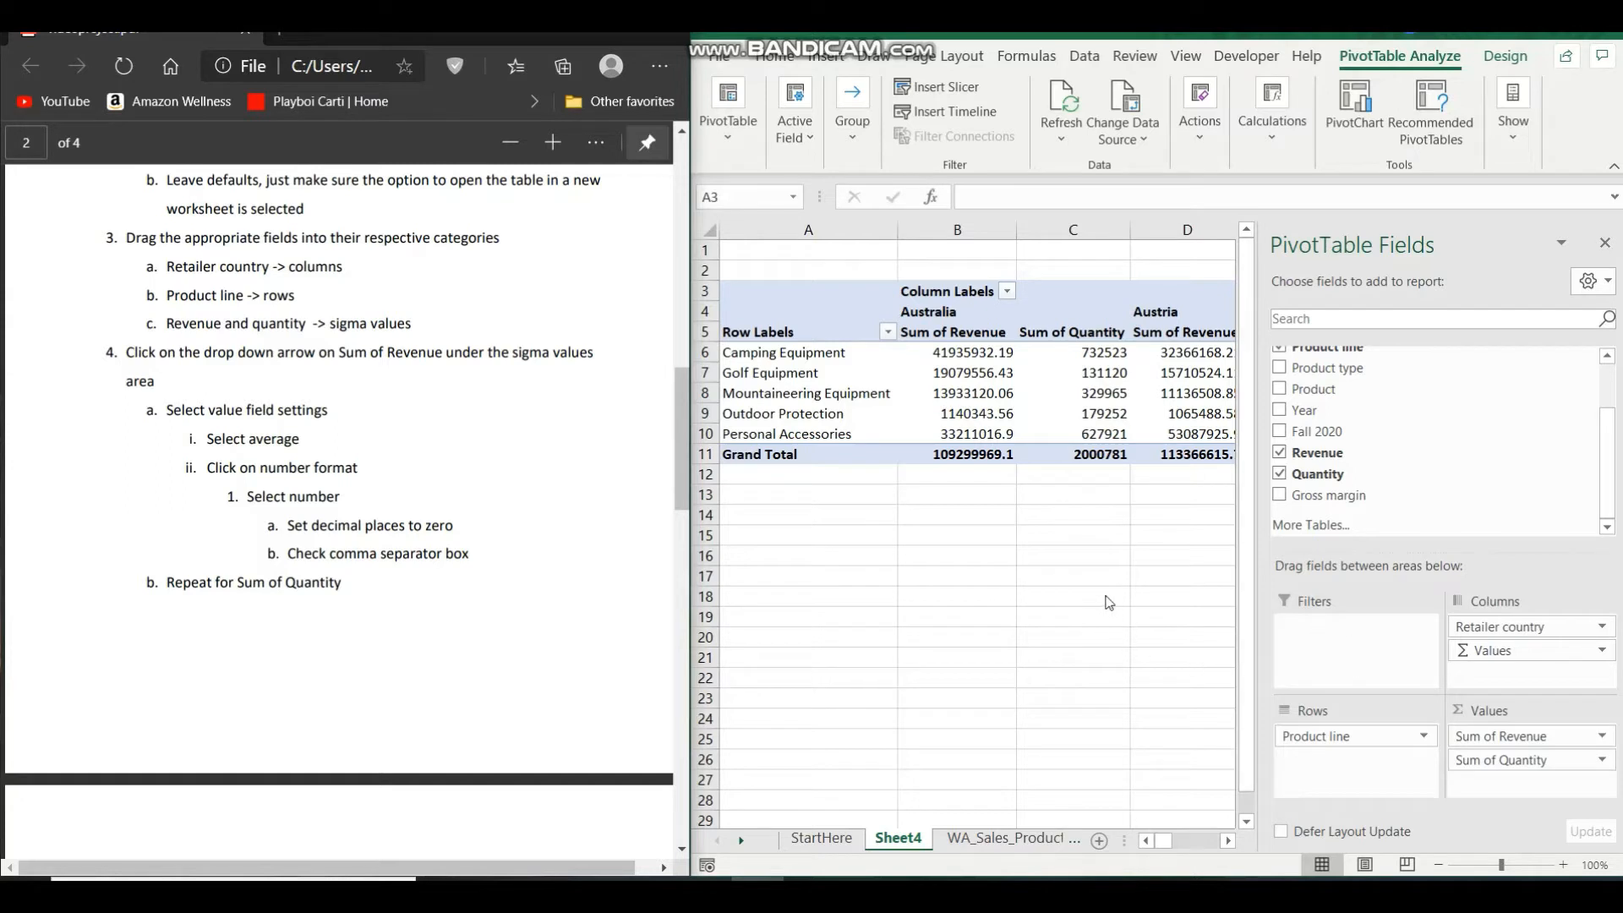
{"action": "left_click", "coordinate": [1603, 739]}
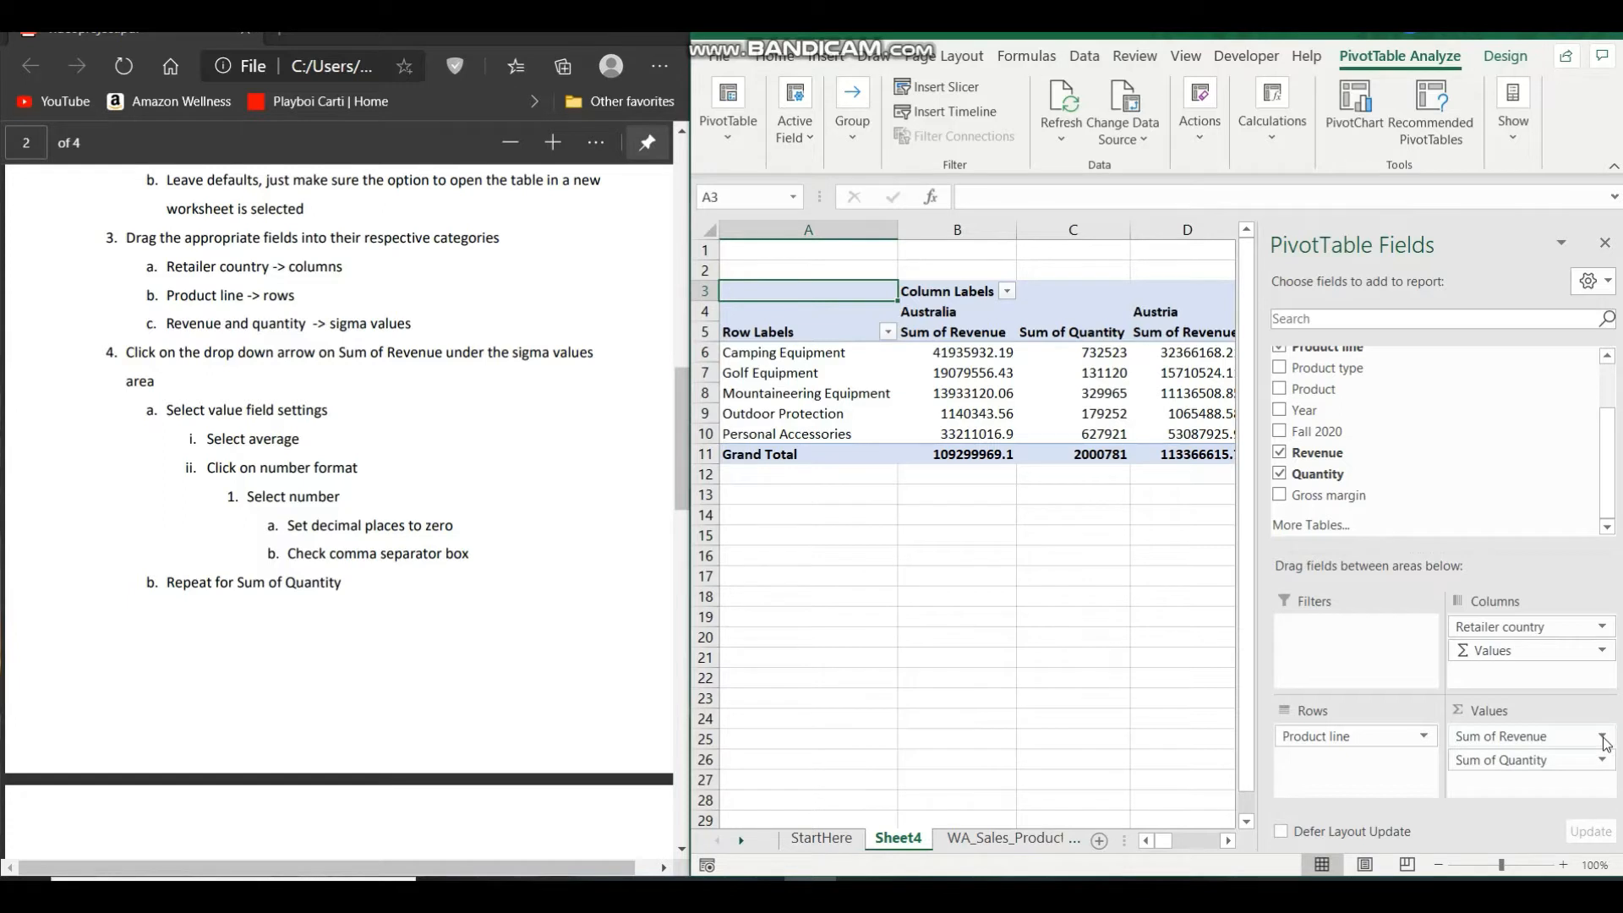
{"action": "left_click", "coordinate": [1604, 738]}
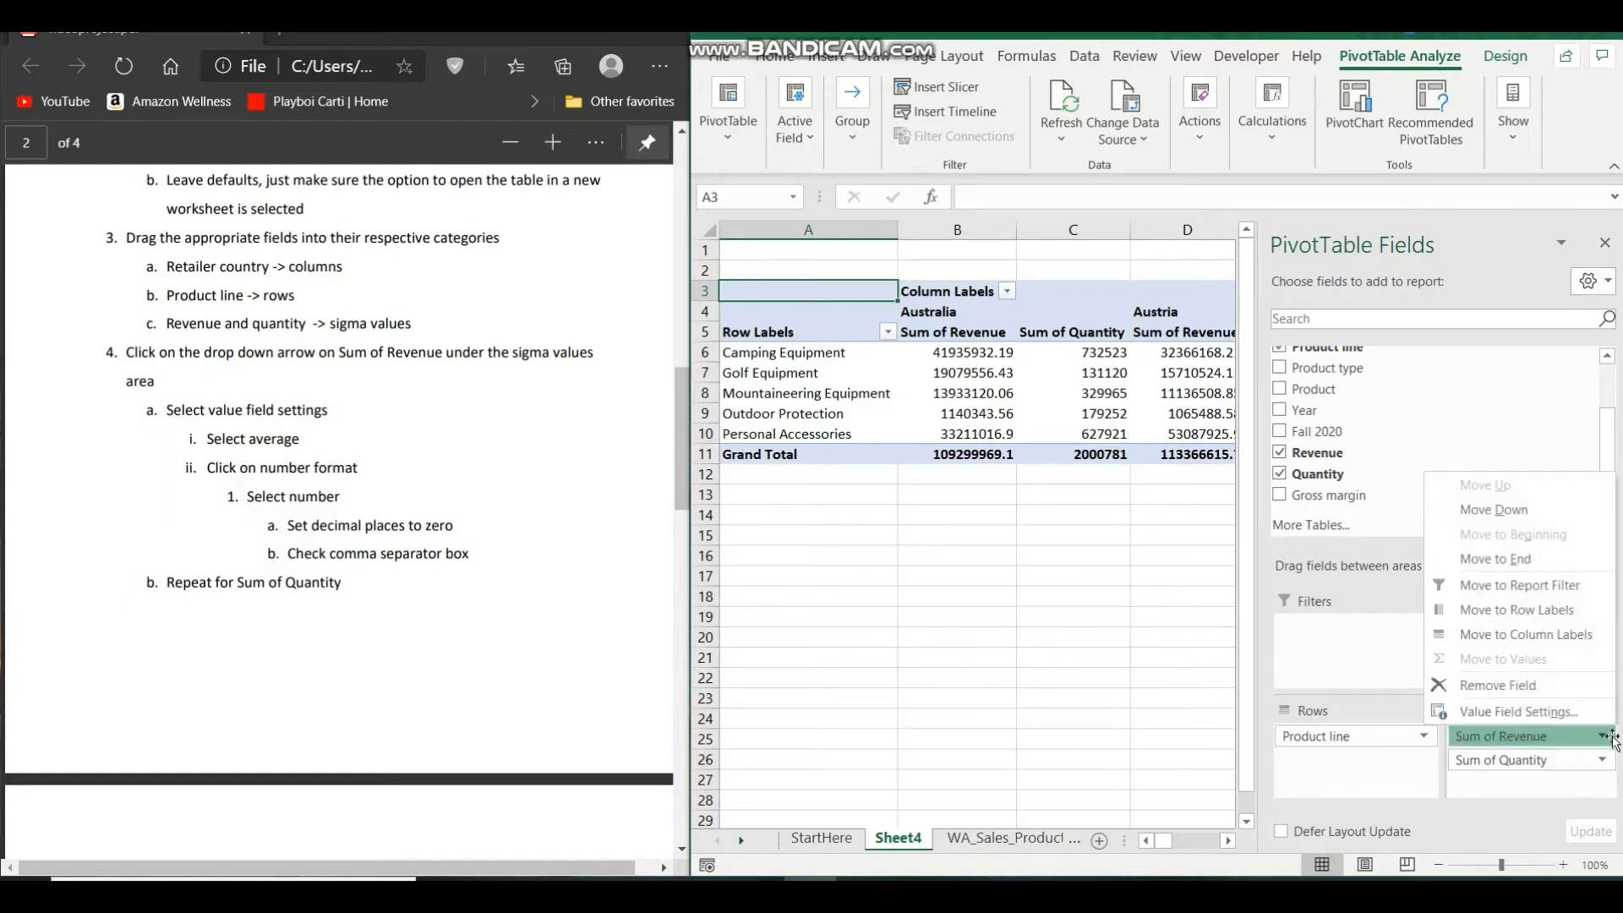
{"action": "left_click", "coordinate": [1504, 717]}
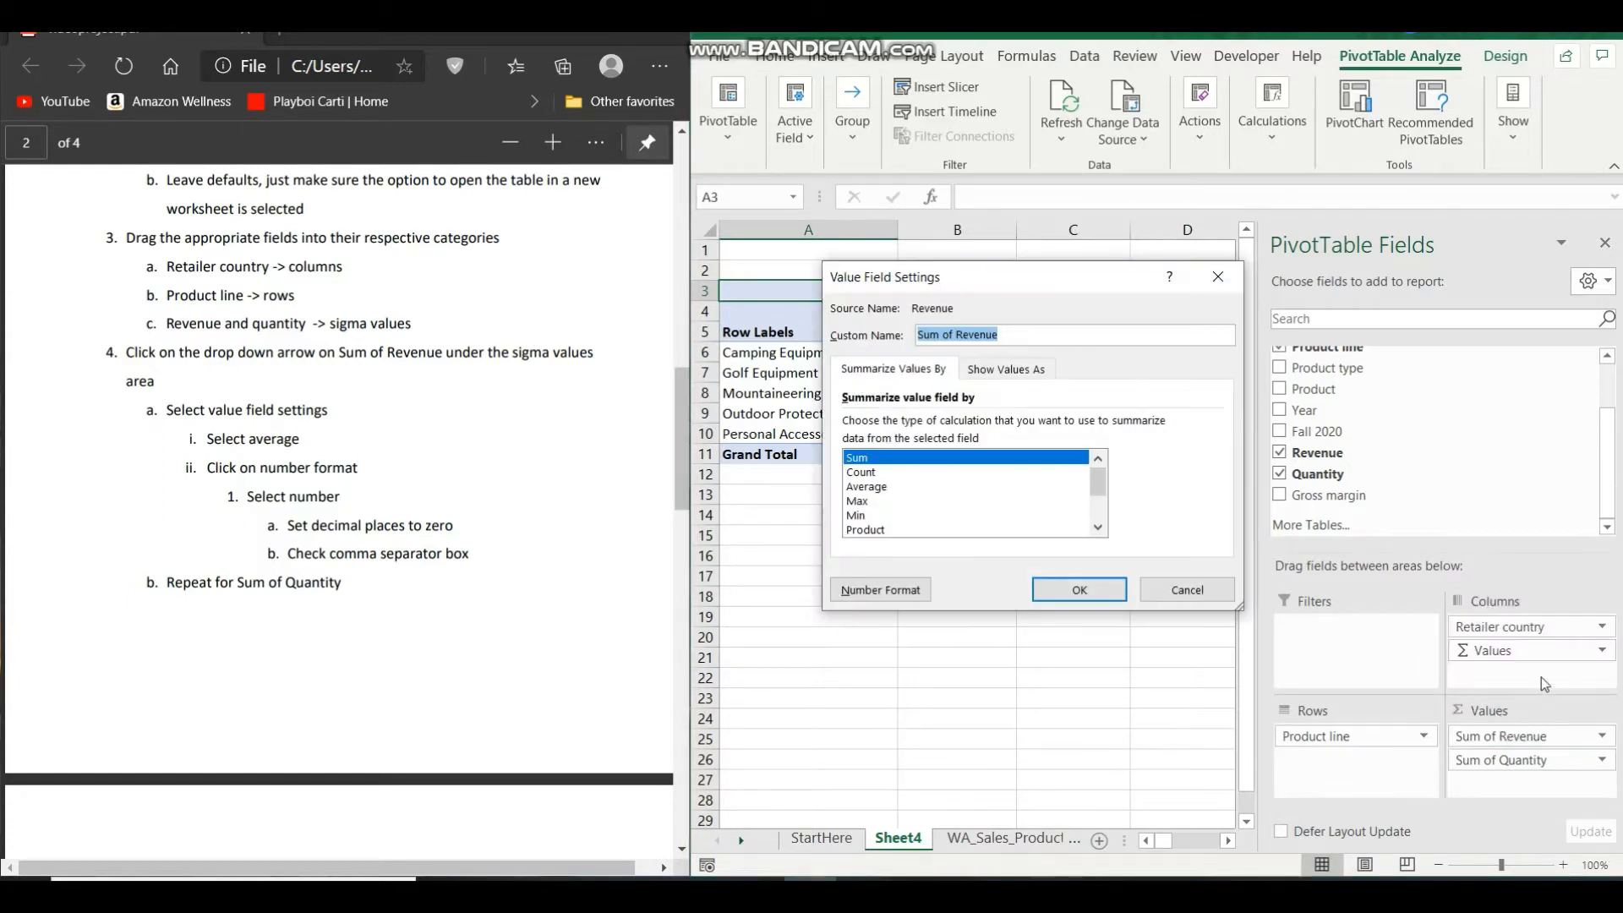
{"action": "left_click", "coordinate": [867, 488]}
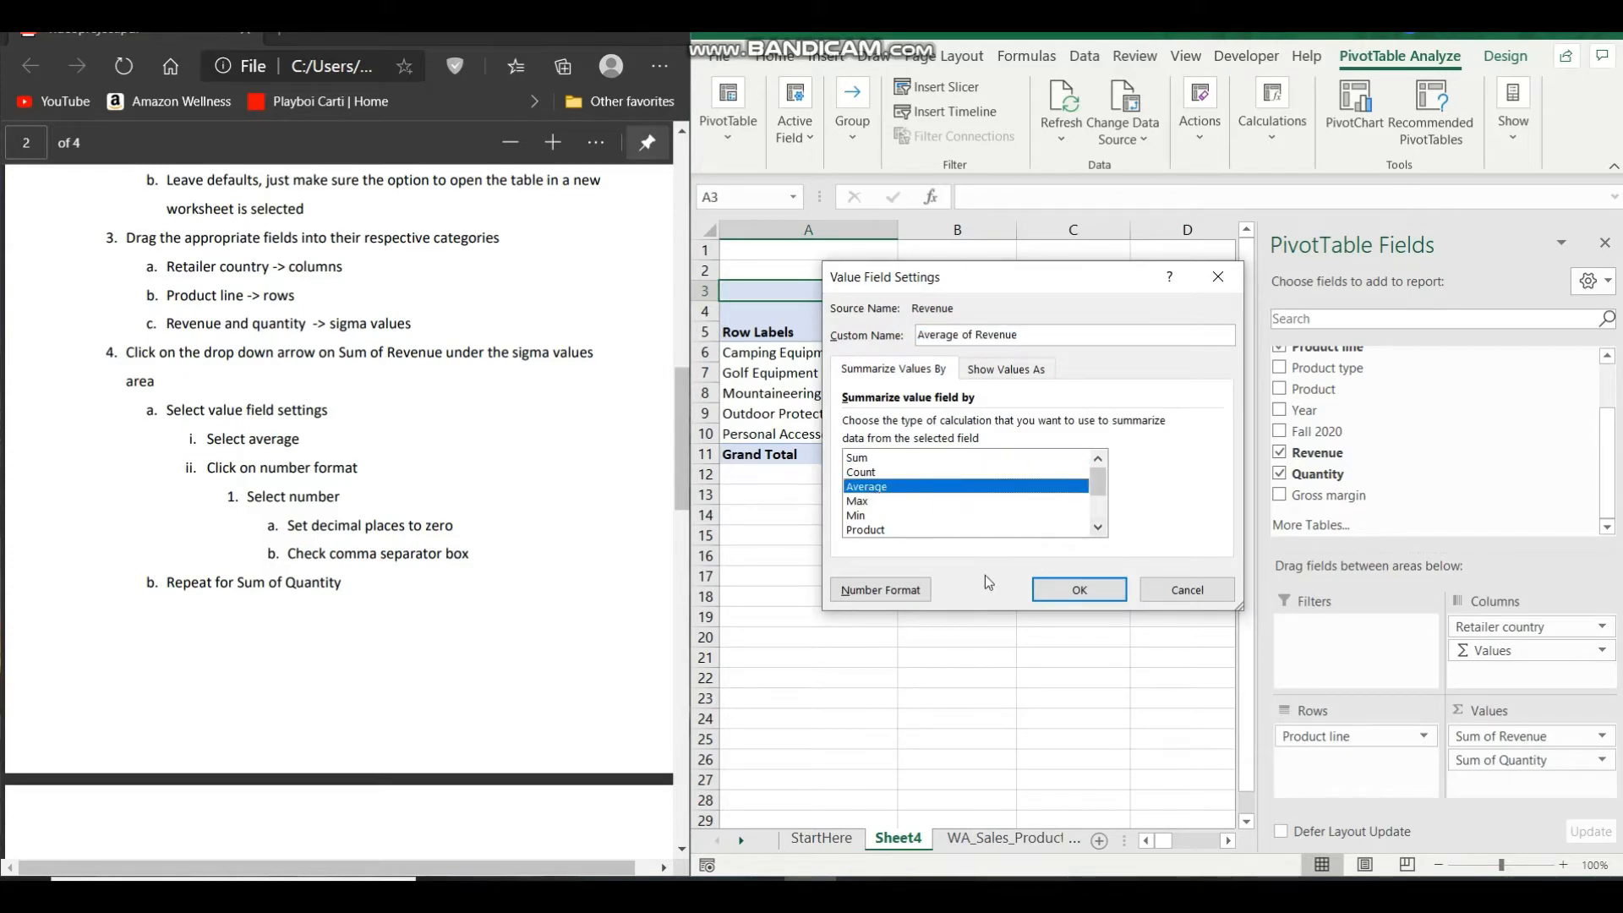
Format the Average of Revenue values as Number with 0 decimal places and the 1000 separator.
{"action": "left_click", "coordinate": [915, 592]}
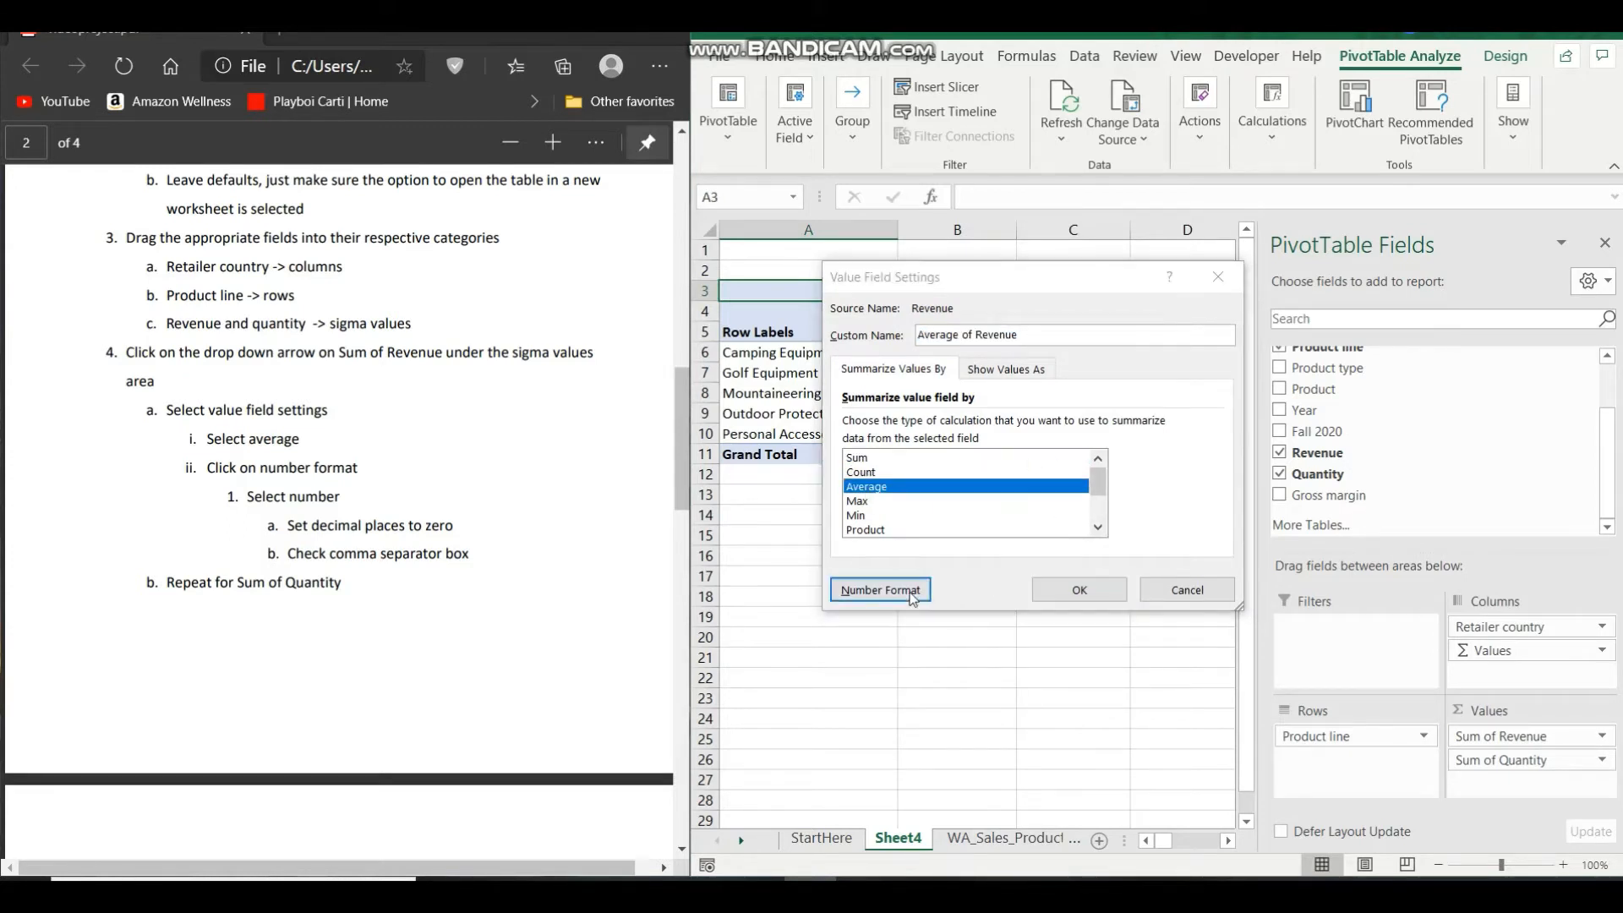
{"action": "left_click", "coordinate": [799, 287]}
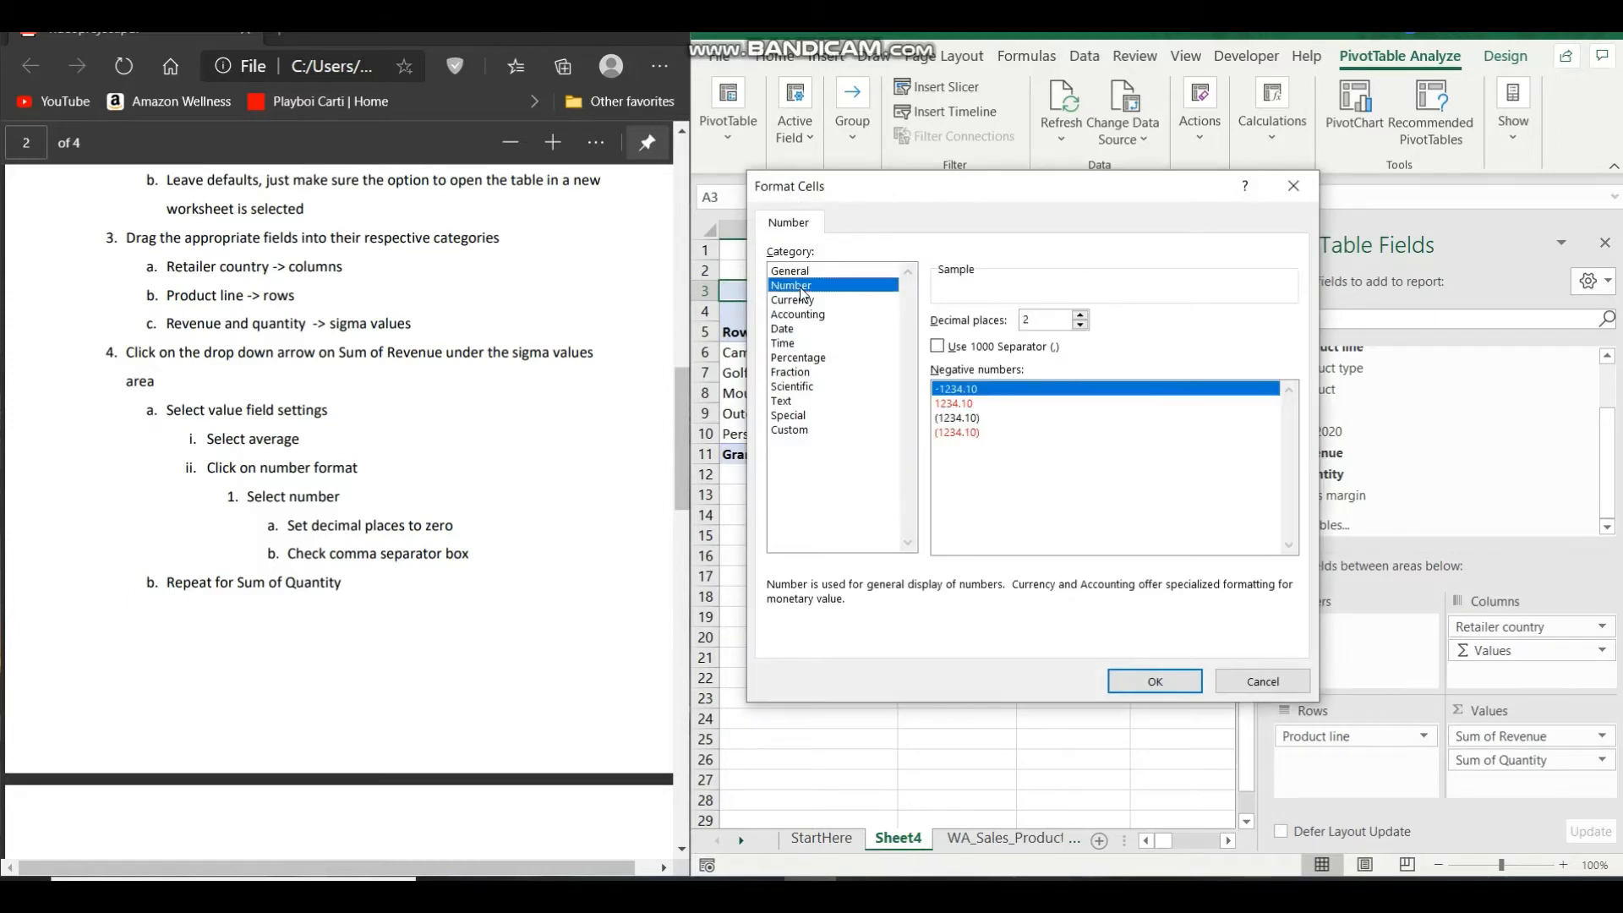
{"action": "left_click", "coordinate": [1082, 327]}
{"action": "left_click", "coordinate": [1081, 327]}
{"action": "left_click", "coordinate": [940, 348]}
{"action": "left_click", "coordinate": [1174, 681]}
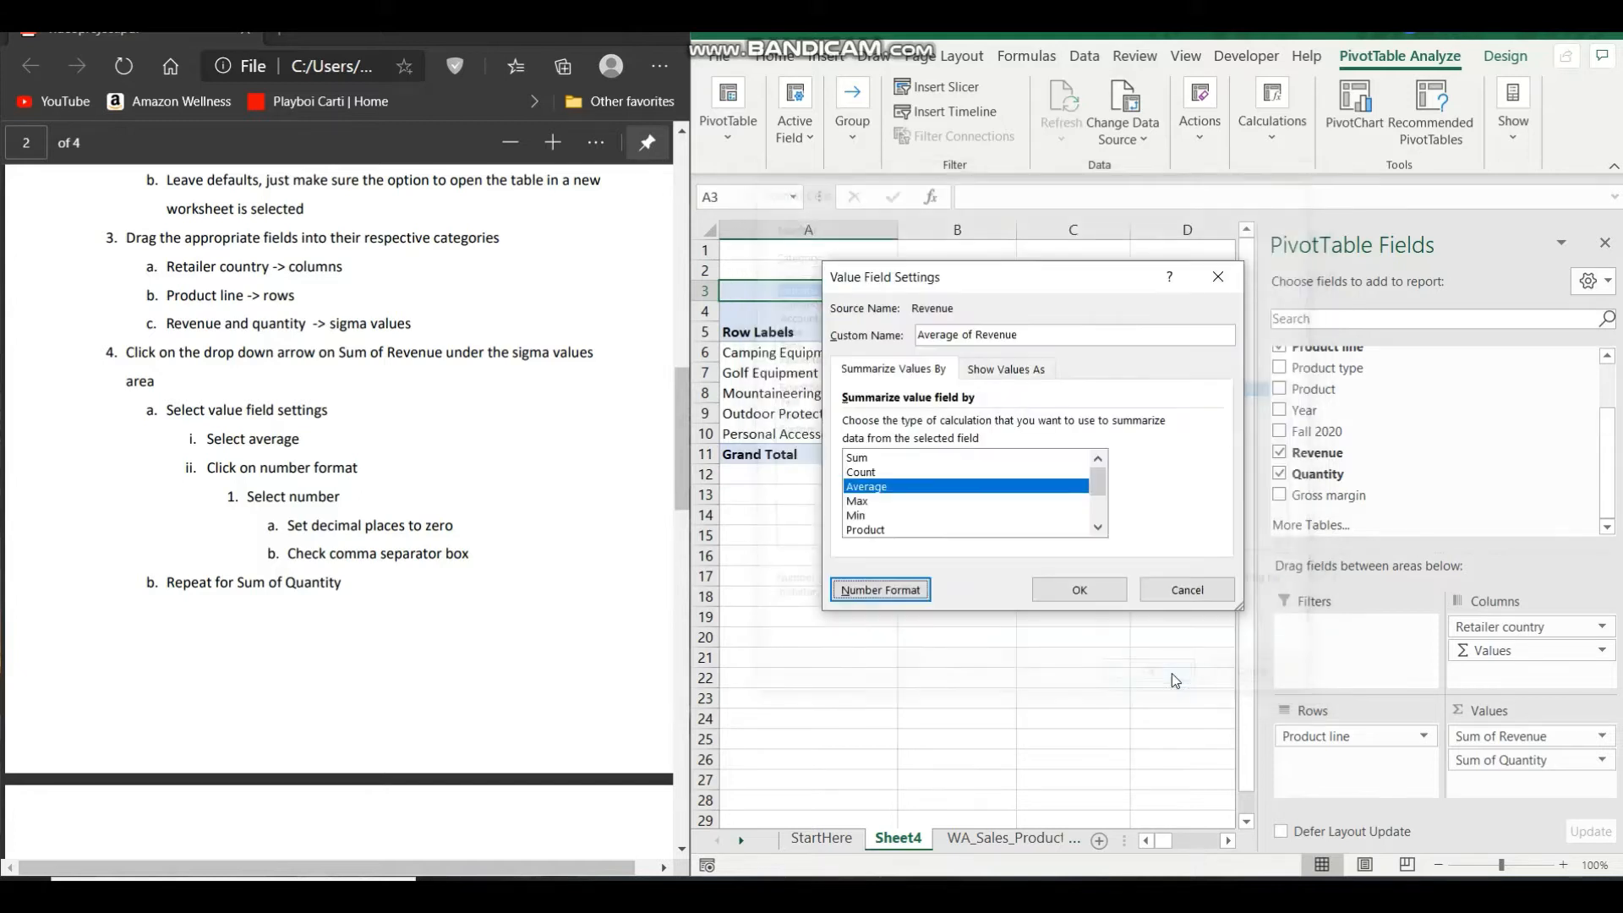
{"action": "left_click", "coordinate": [1110, 586]}
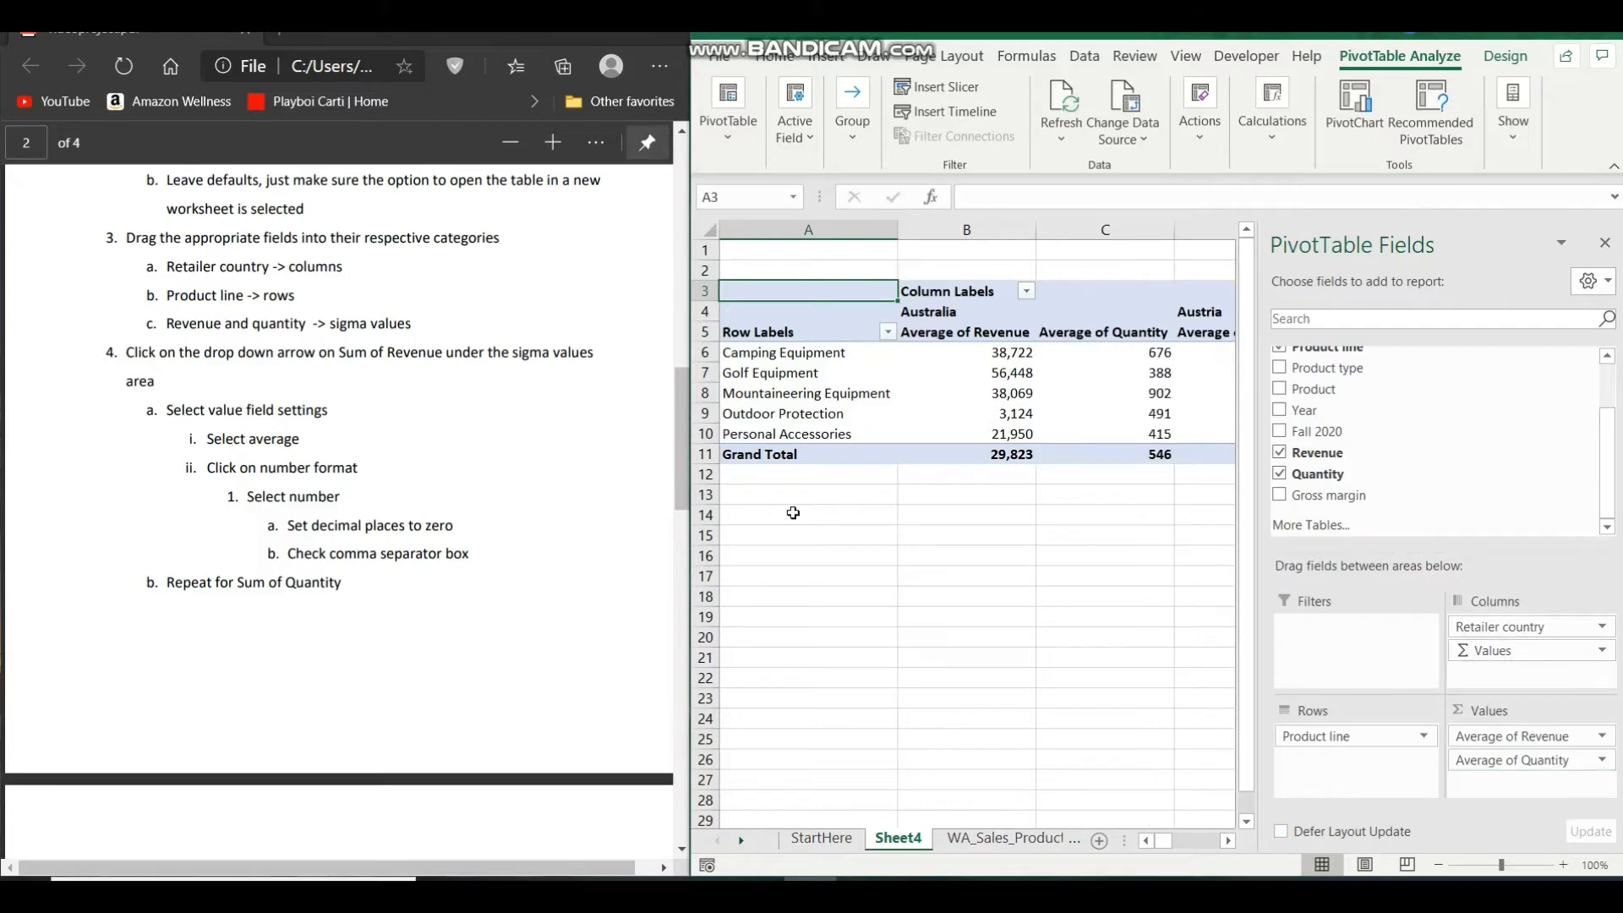
Examine the average revenue and quantity of each product line across the retailer country columns.
{"action": "scroll", "coordinate": [787, 483], "scroll_direction": "right", "scroll_amount": 5}
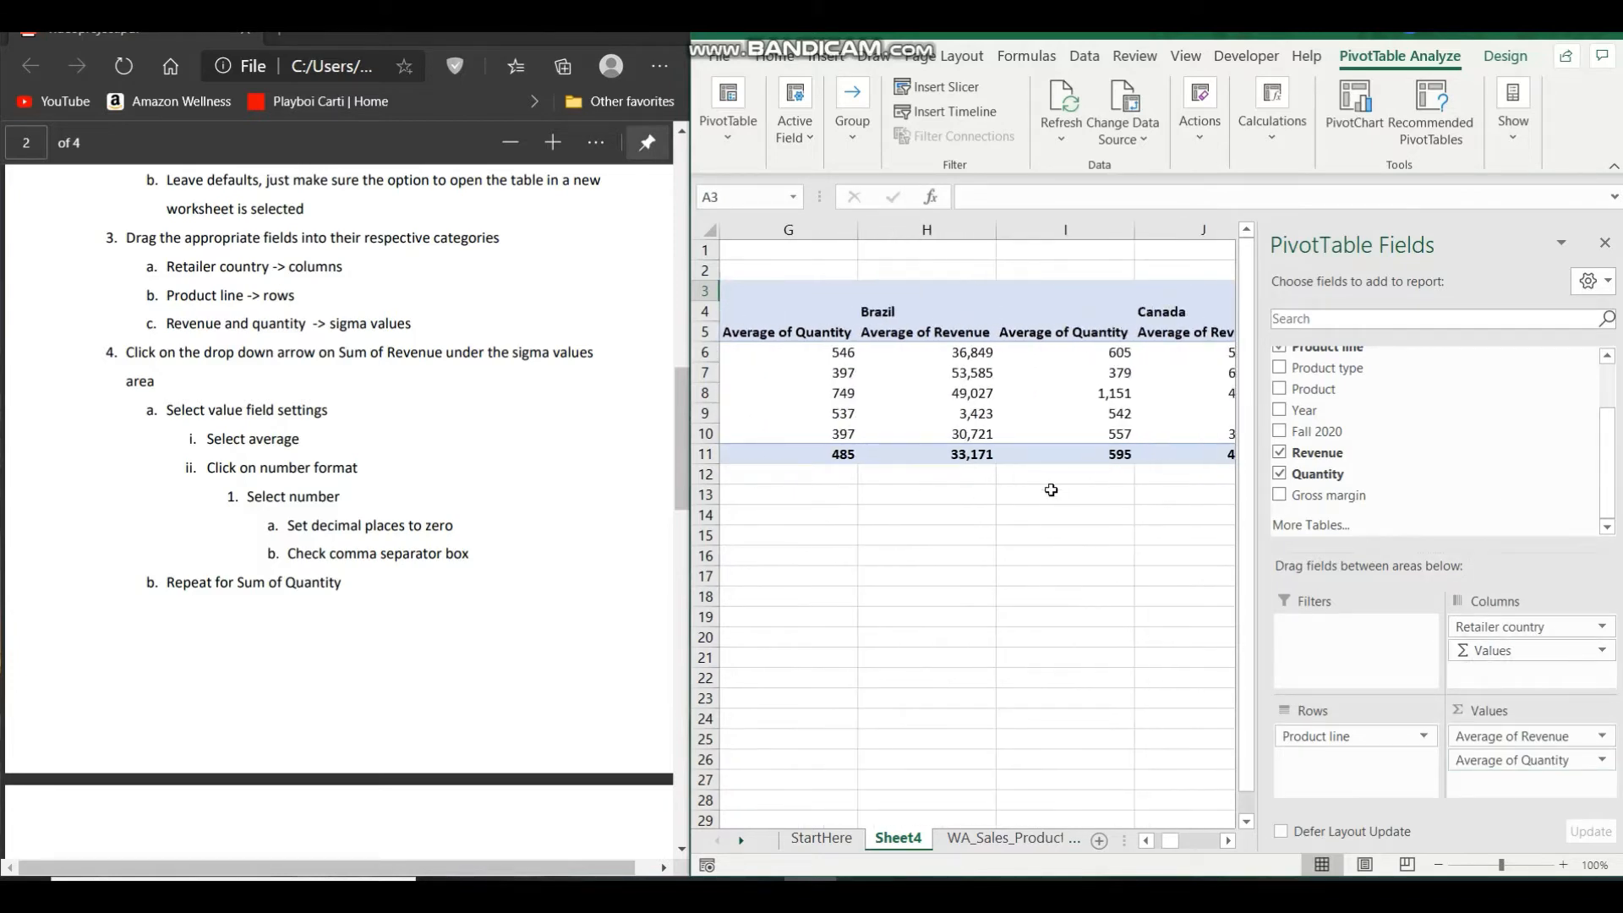
{"action": "scroll", "coordinate": [786, 482], "scroll_direction": "left", "scroll_amount": 6}
{"action": "scroll", "coordinate": [938, 488], "scroll_direction": "right", "scroll_amount": 3}
{"action": "scroll", "coordinate": [939, 488], "scroll_direction": "right", "scroll_amount": 3}
{"action": "scroll", "coordinate": [973, 492], "scroll_direction": "left", "scroll_amount": 6}
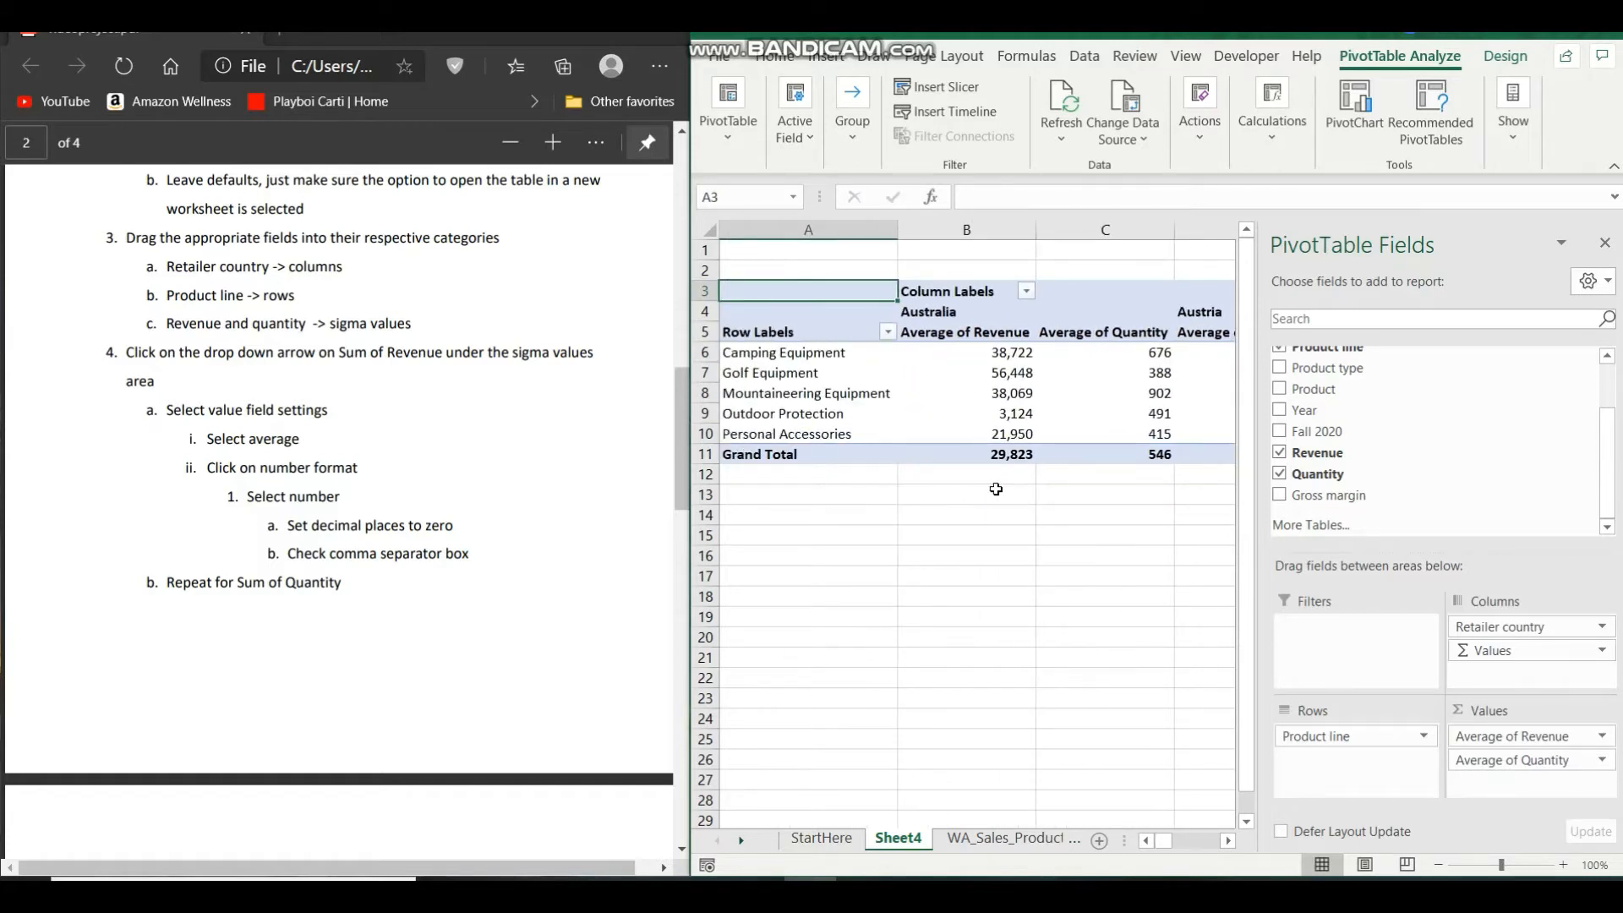
{"action": "scroll", "coordinate": [922, 490], "scroll_direction": "right", "scroll_amount": 4}
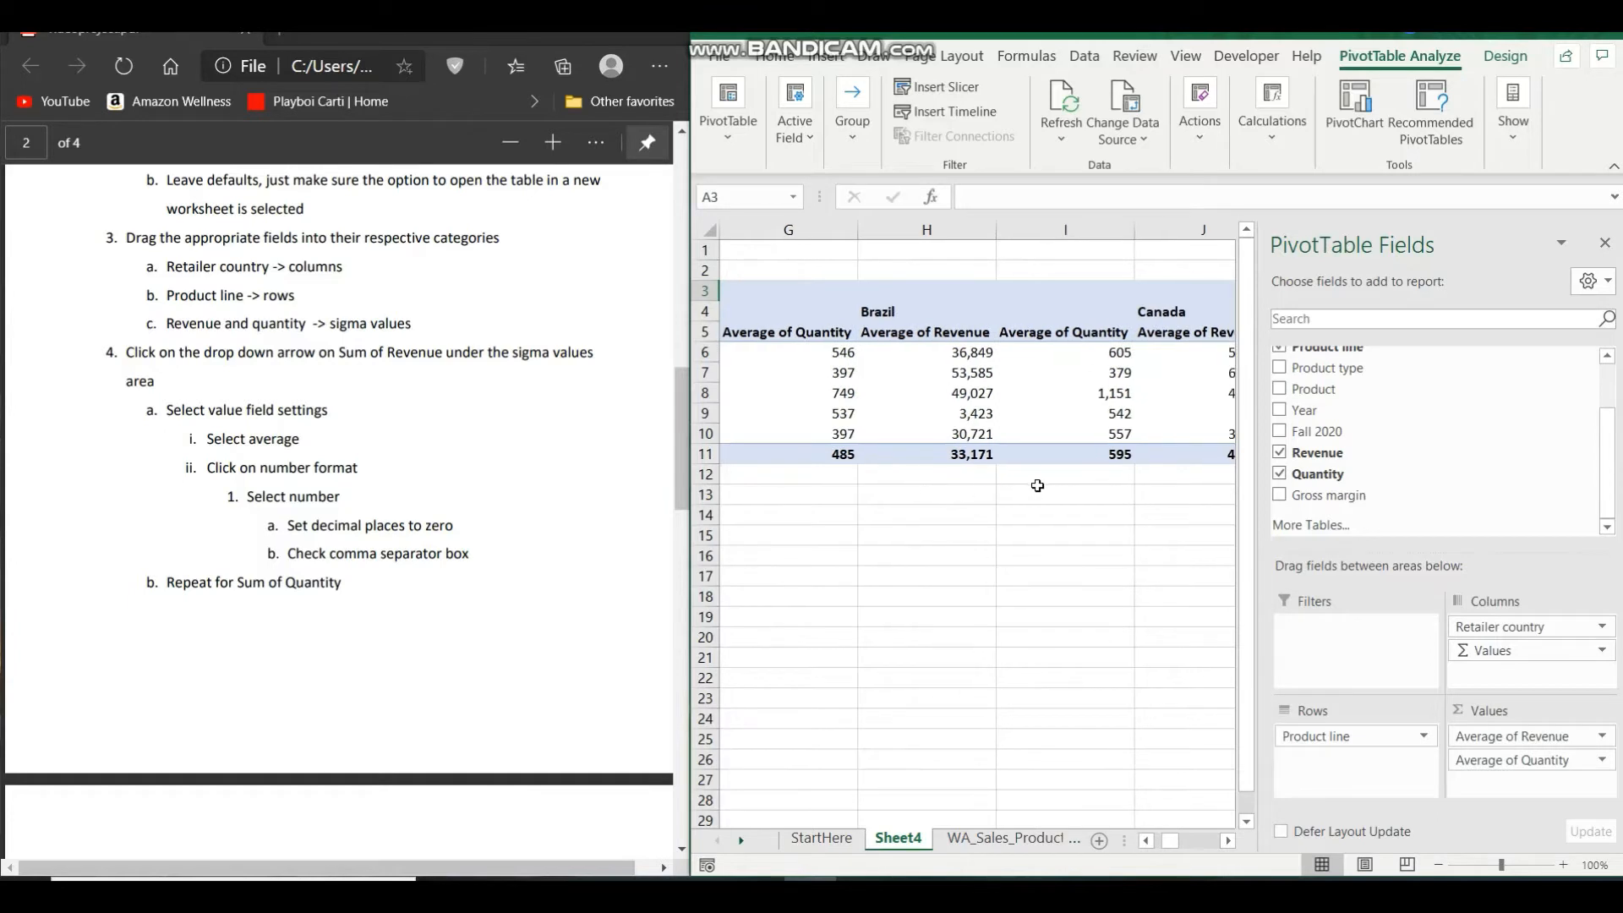
{"action": "scroll", "coordinate": [1014, 486], "scroll_direction": "left", "scroll_amount": 2}
{"action": "scroll", "coordinate": [1023, 482], "scroll_direction": "left", "scroll_amount": 3}
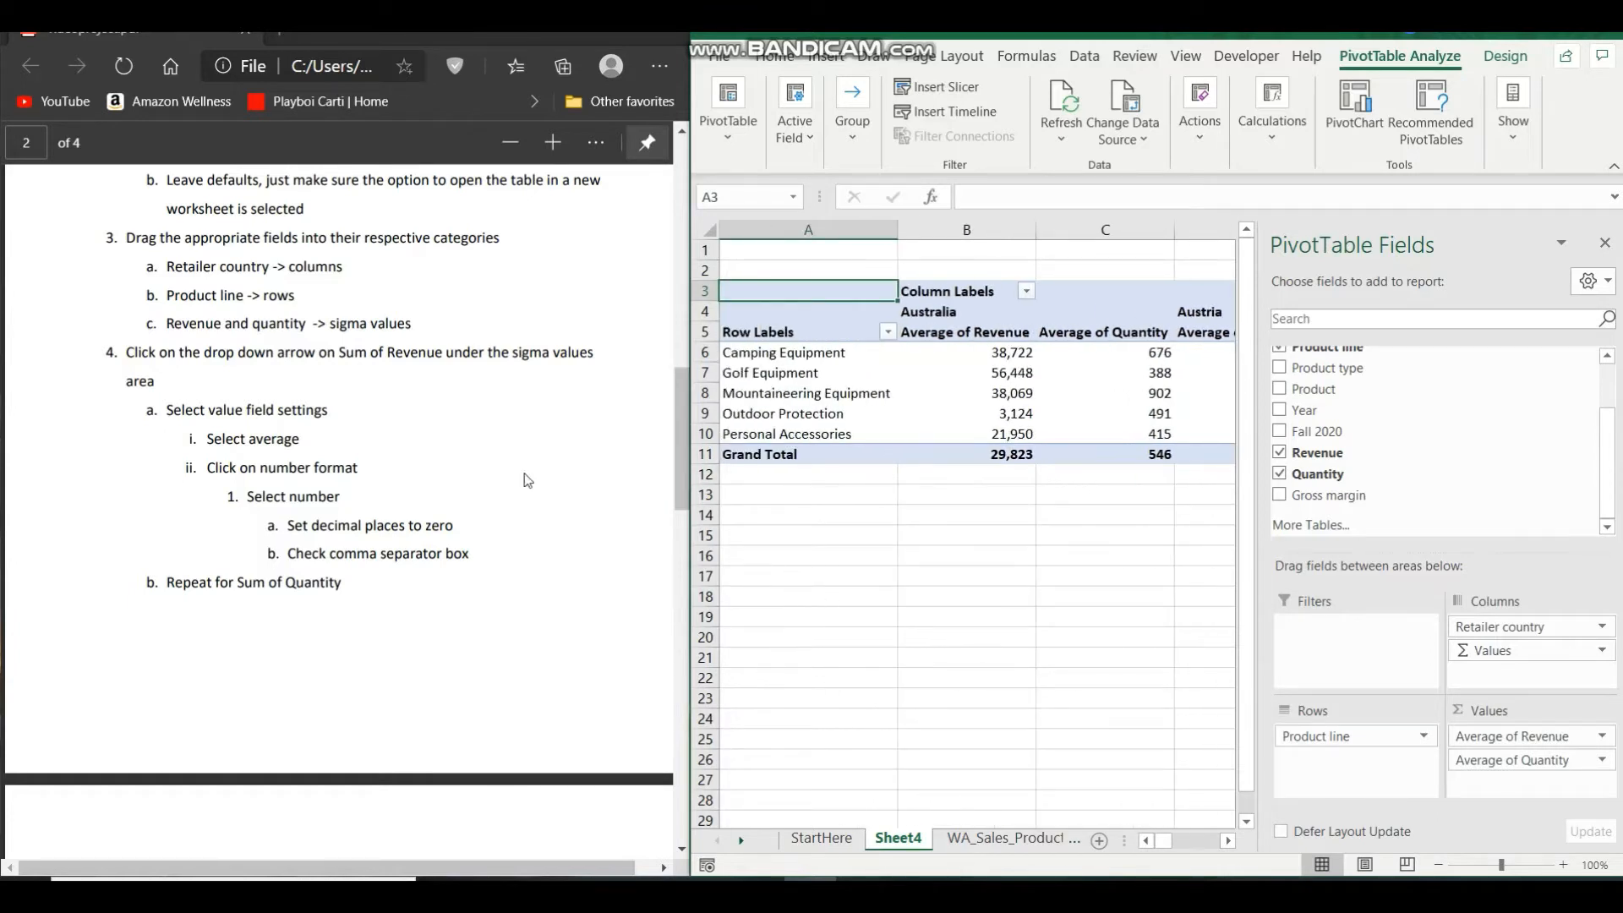
Format the Average of Revenue values as Currency with the $ symbol and 0 decimal places.
{"action": "scroll", "coordinate": [416, 473], "scroll_direction": "down", "scroll_amount": 5}
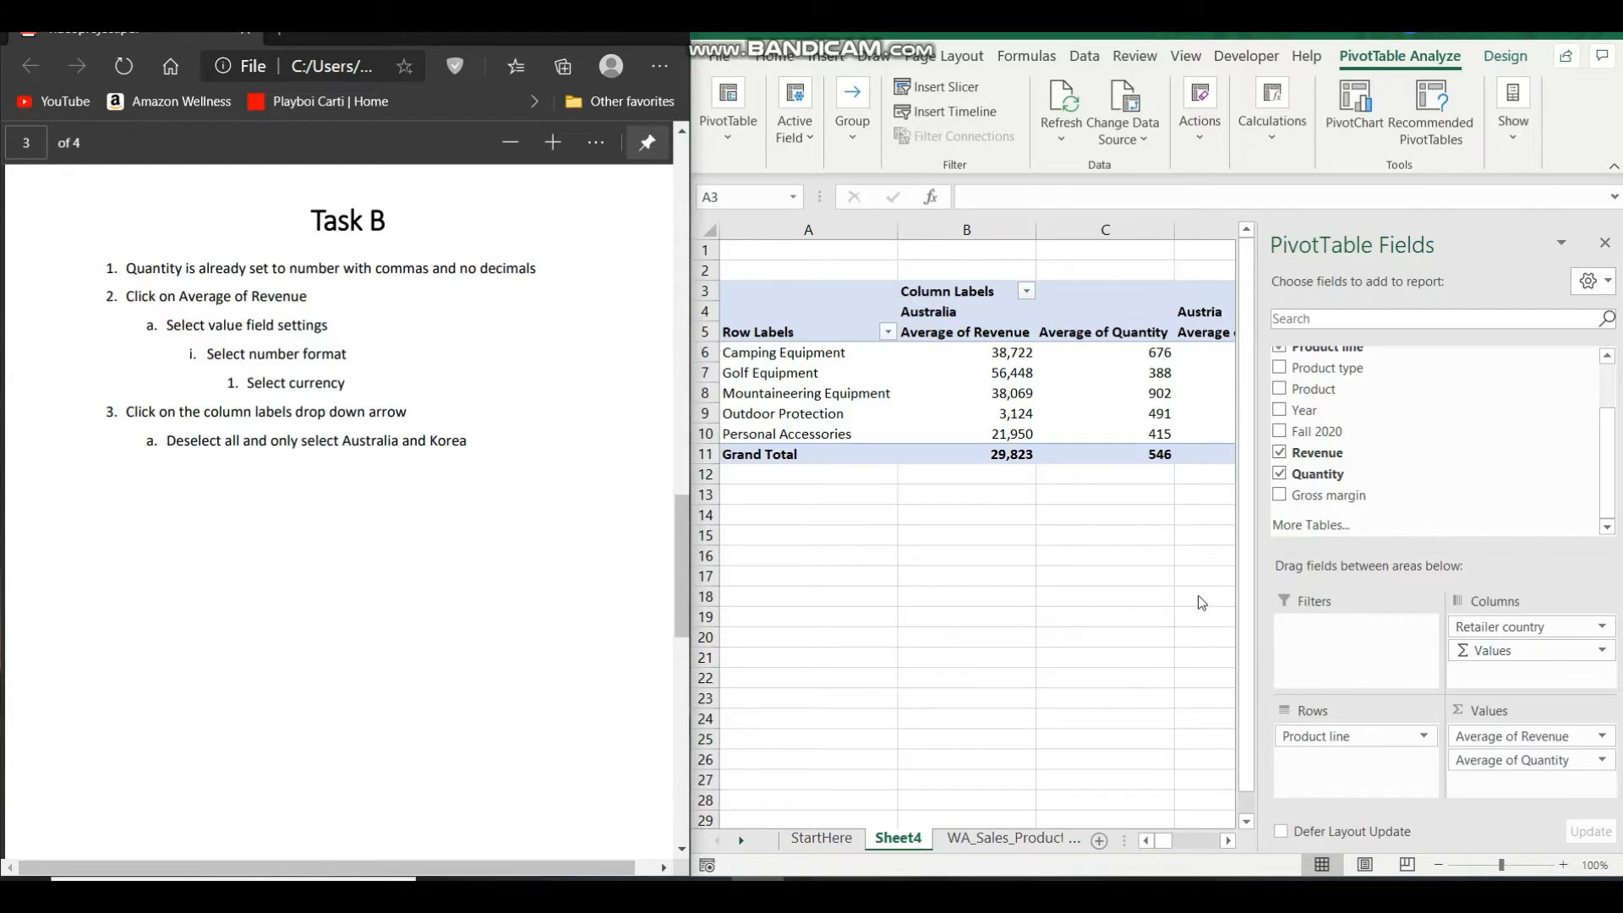
{"action": "scroll", "coordinate": [927, 545], "scroll_direction": "right", "scroll_amount": 5}
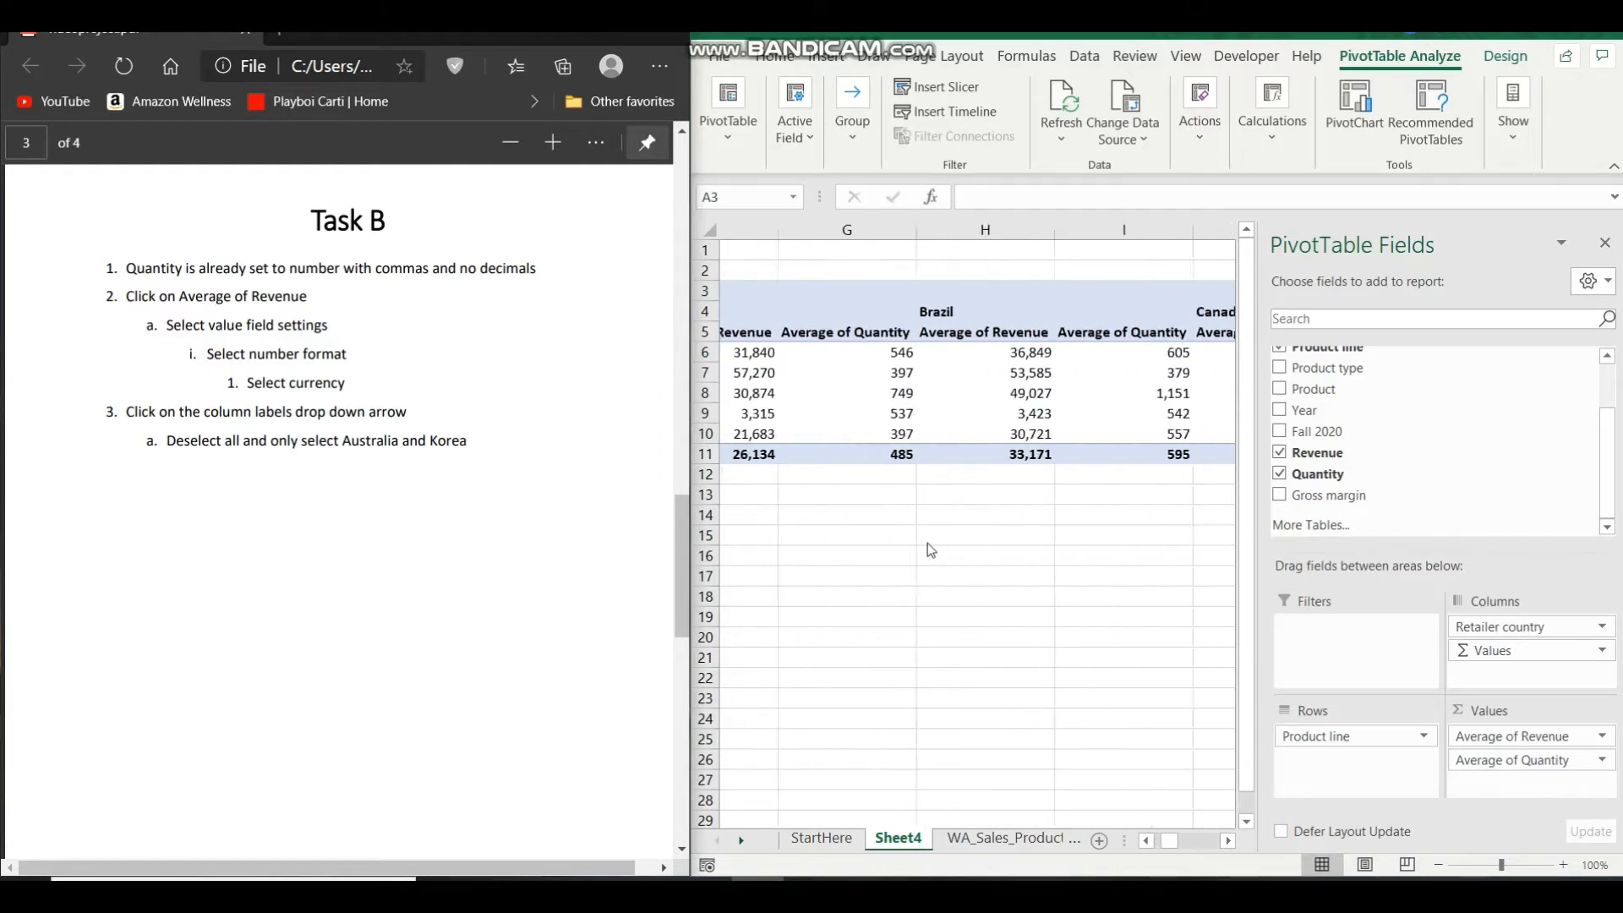
{"action": "scroll", "coordinate": [927, 550], "scroll_direction": "right", "scroll_amount": 1}
{"action": "scroll", "coordinate": [1041, 549], "scroll_direction": "left", "scroll_amount": 3}
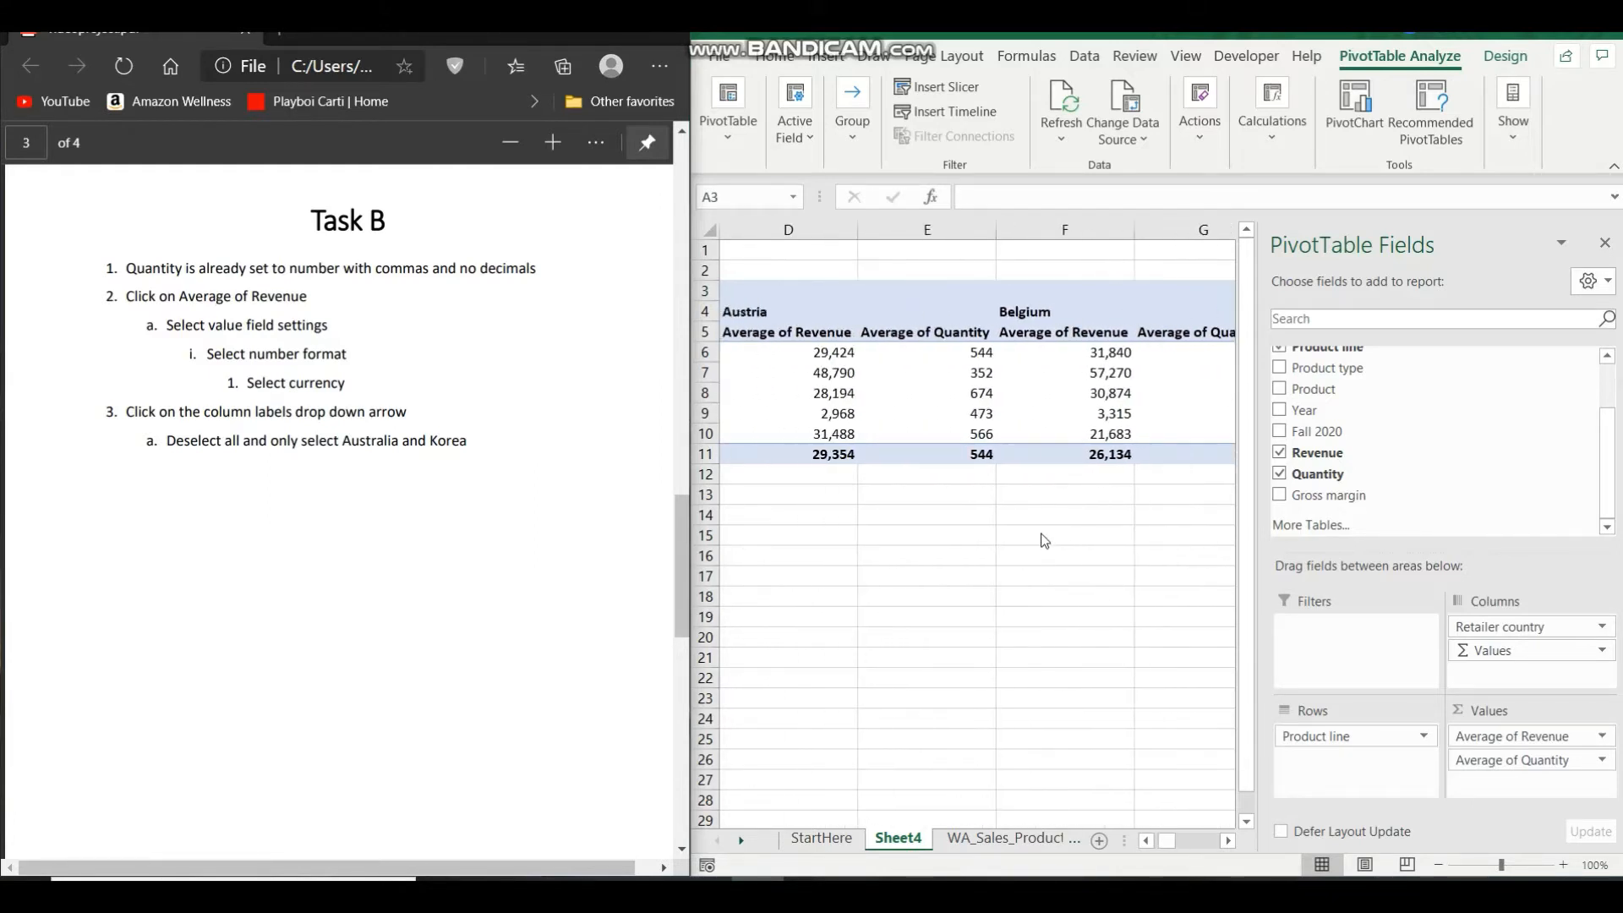
{"action": "scroll", "coordinate": [1044, 541], "scroll_direction": "left", "scroll_amount": 3}
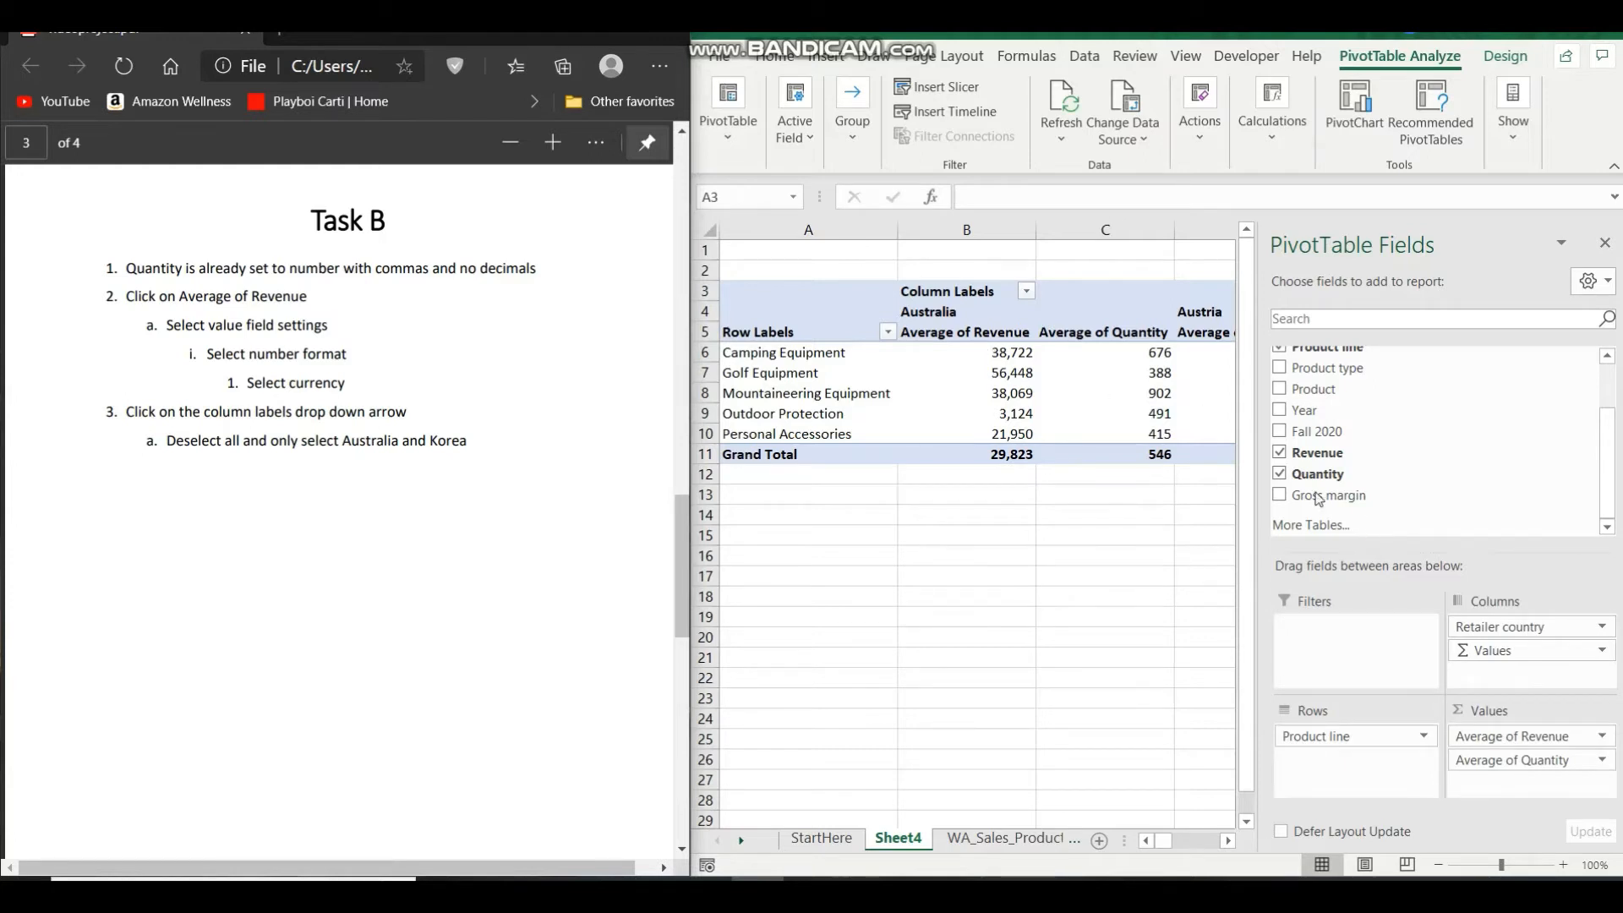
{"action": "left_click", "coordinate": [1602, 737]}
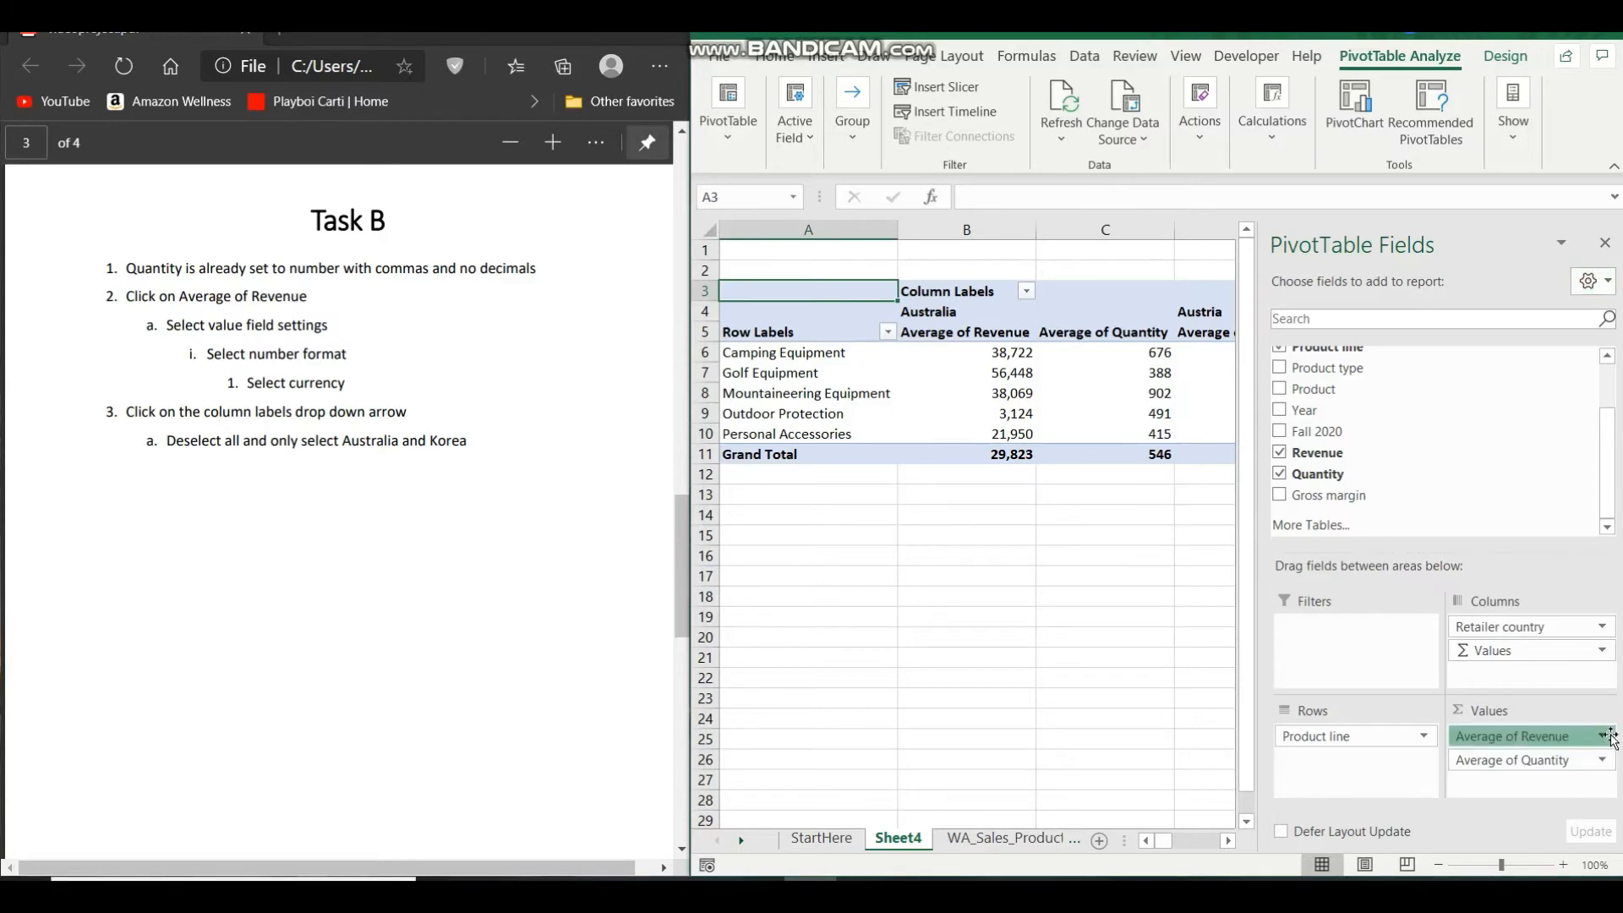
{"action": "left_click", "coordinate": [1593, 719]}
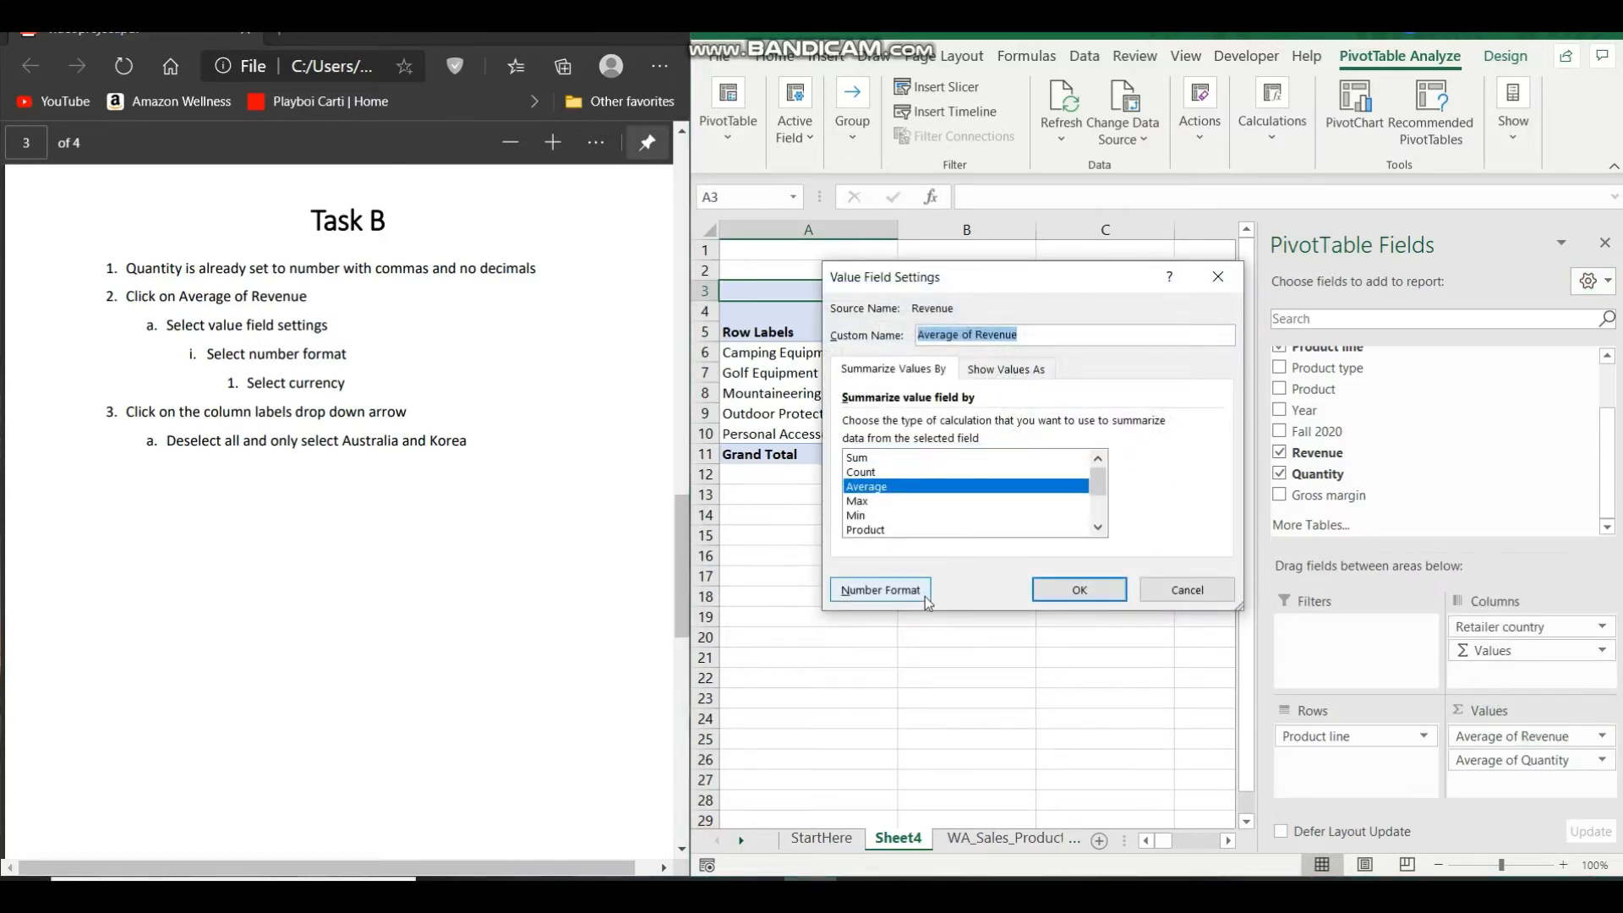
{"action": "left_click", "coordinate": [927, 598]}
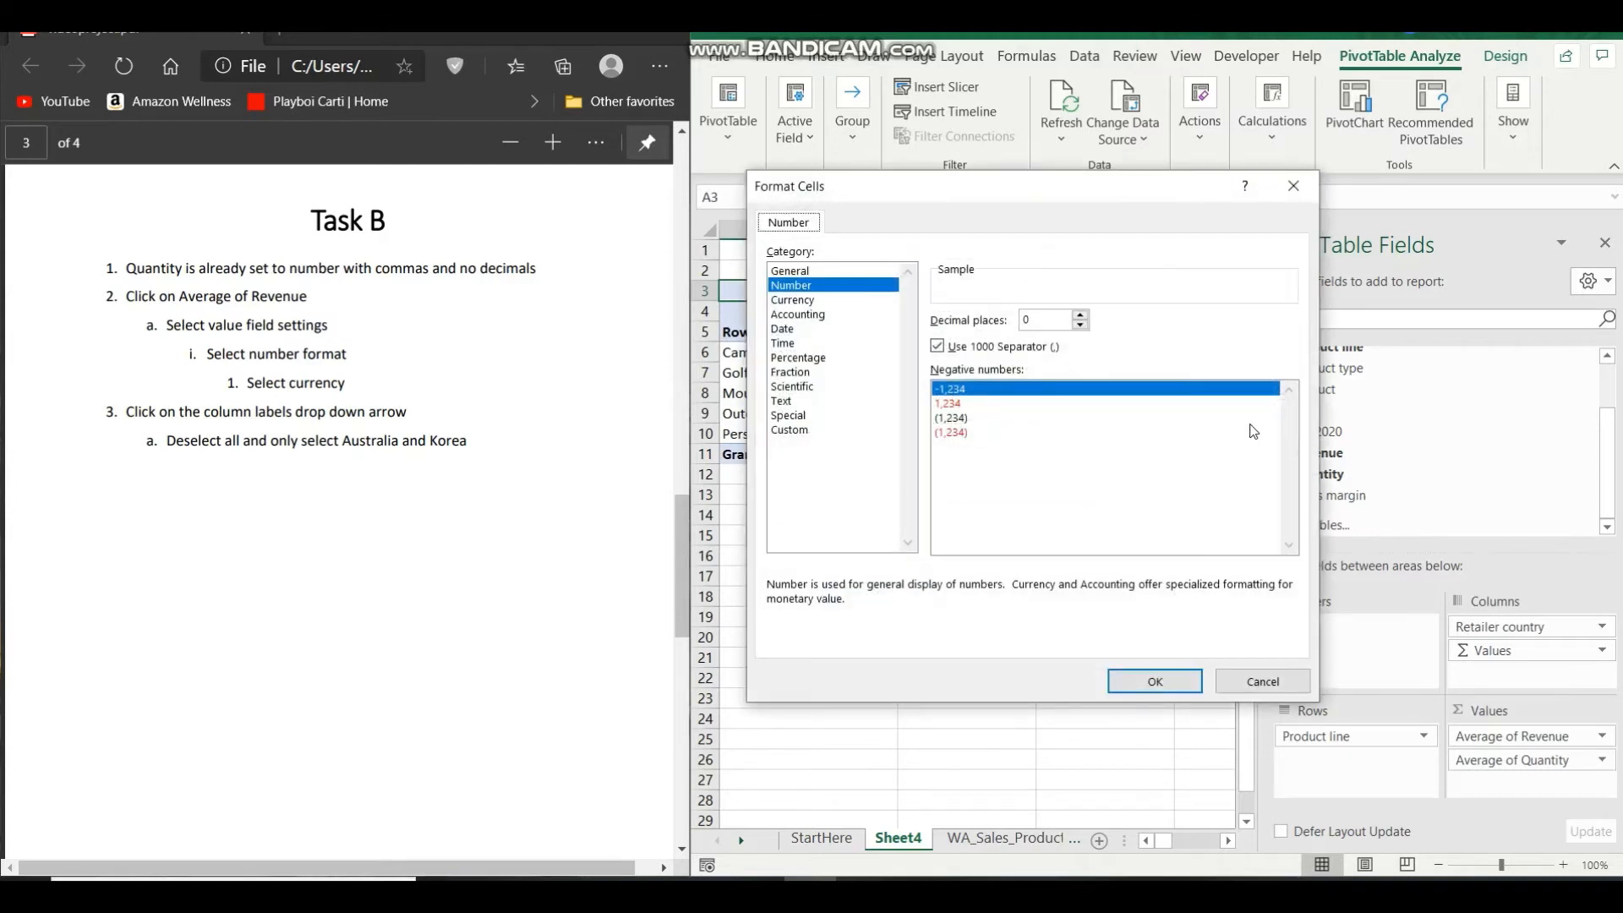
{"action": "left_click", "coordinate": [810, 301]}
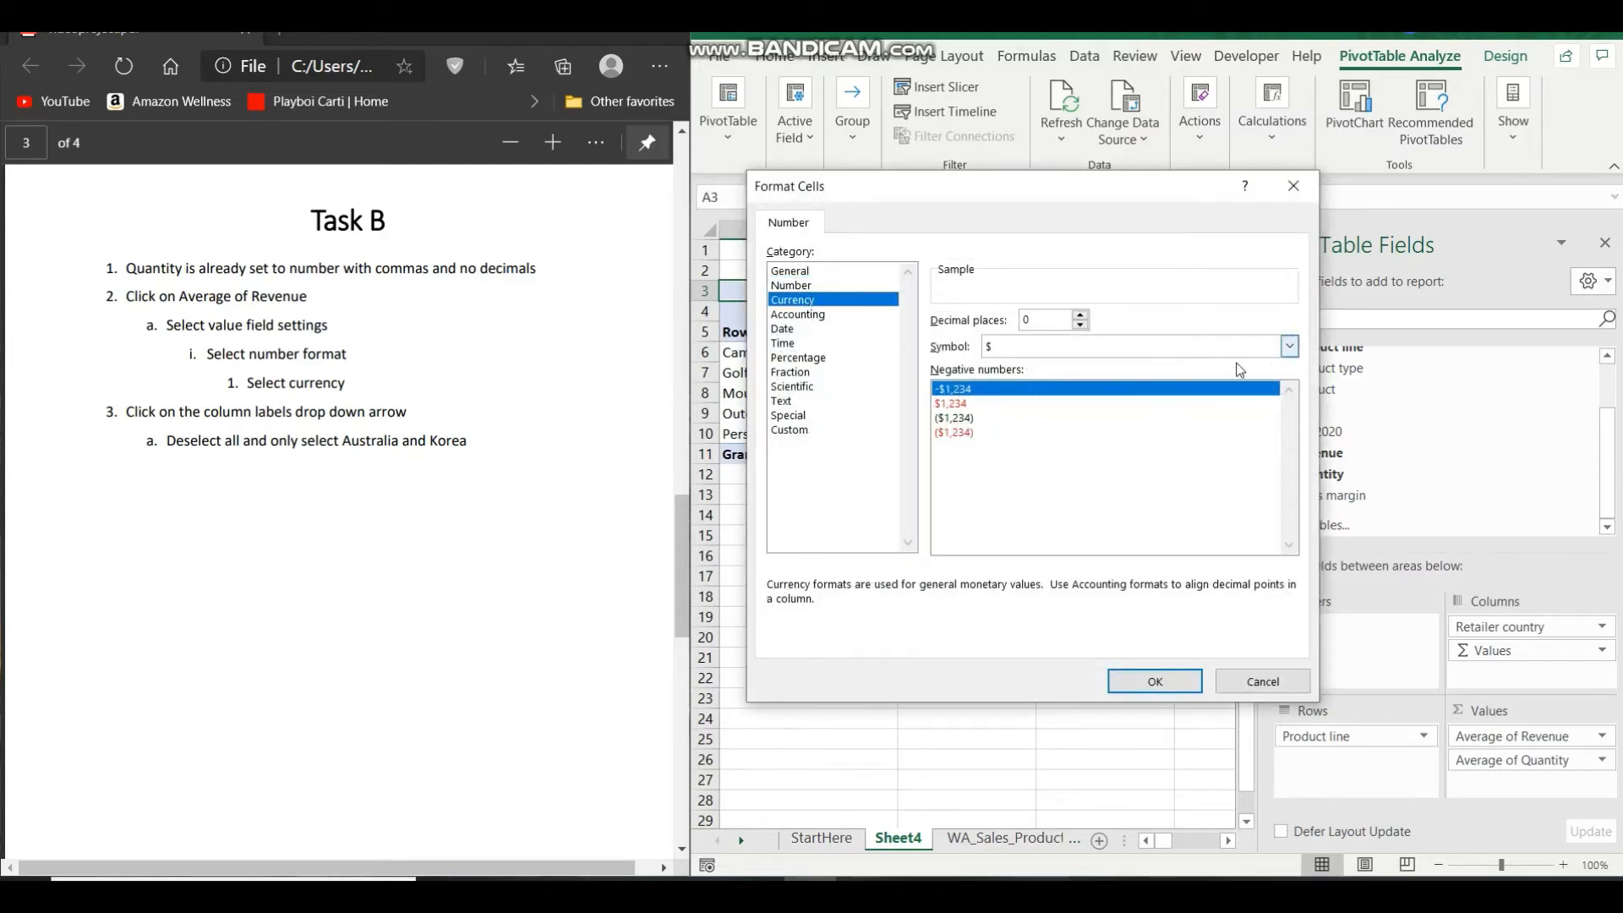
{"action": "left_click", "coordinate": [1158, 681]}
{"action": "left_click", "coordinate": [1095, 592]}
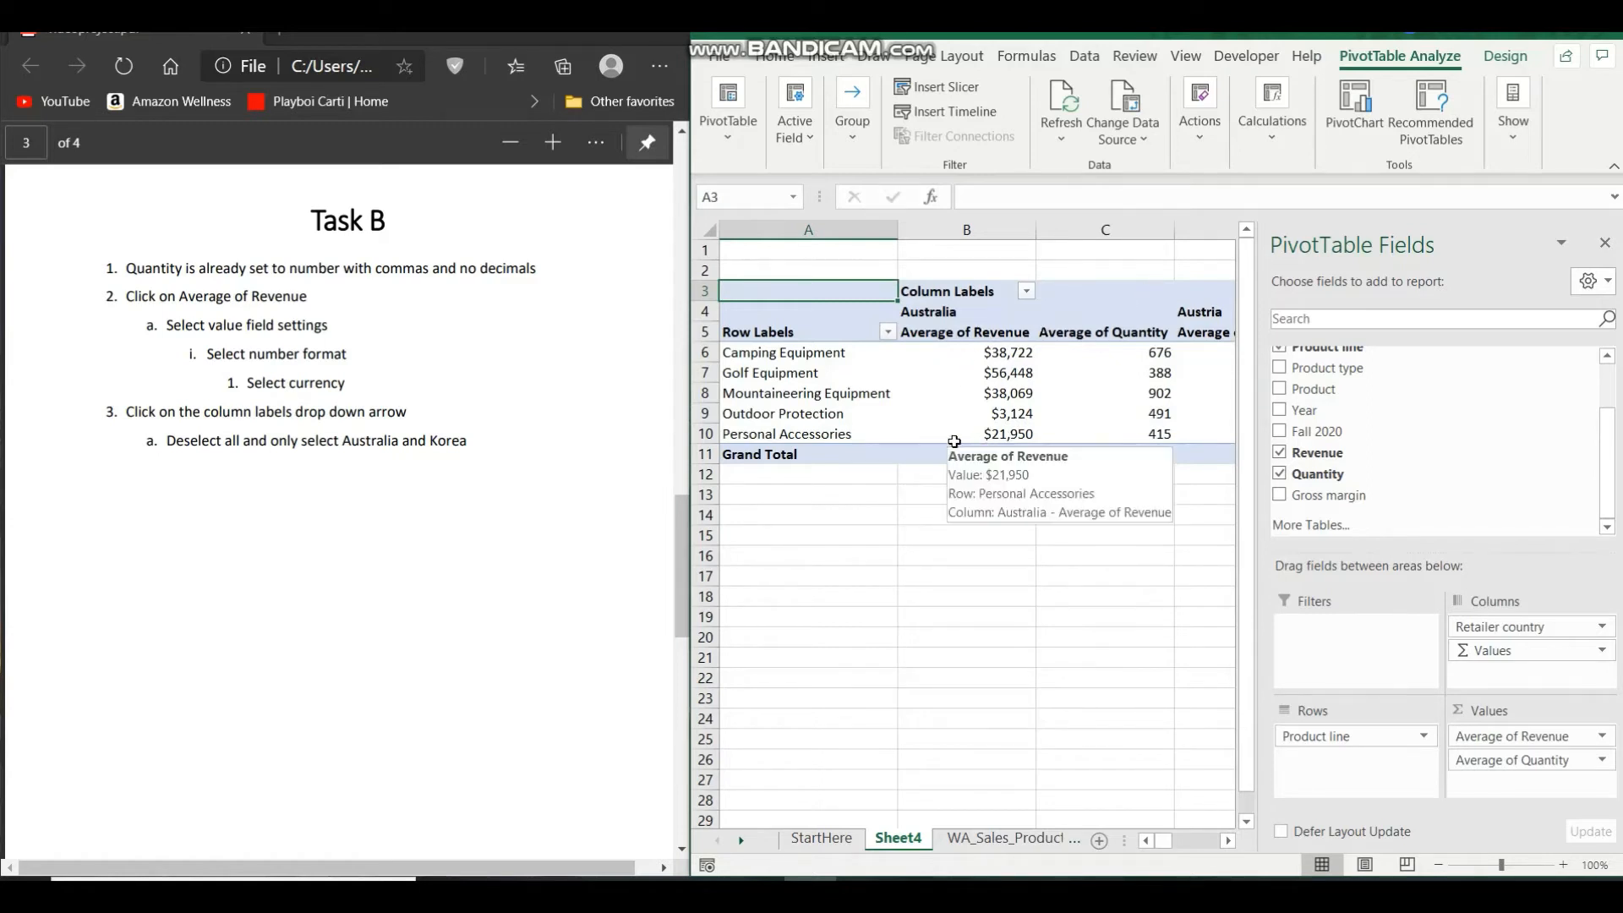
Filter the PivotTable's column labels so that only the retailer countries Australia and Korea are selected.
{"action": "scroll", "coordinate": [1035, 406], "scroll_direction": "right", "scroll_amount": 4}
{"action": "scroll", "coordinate": [1035, 406], "scroll_direction": "left", "scroll_amount": 4}
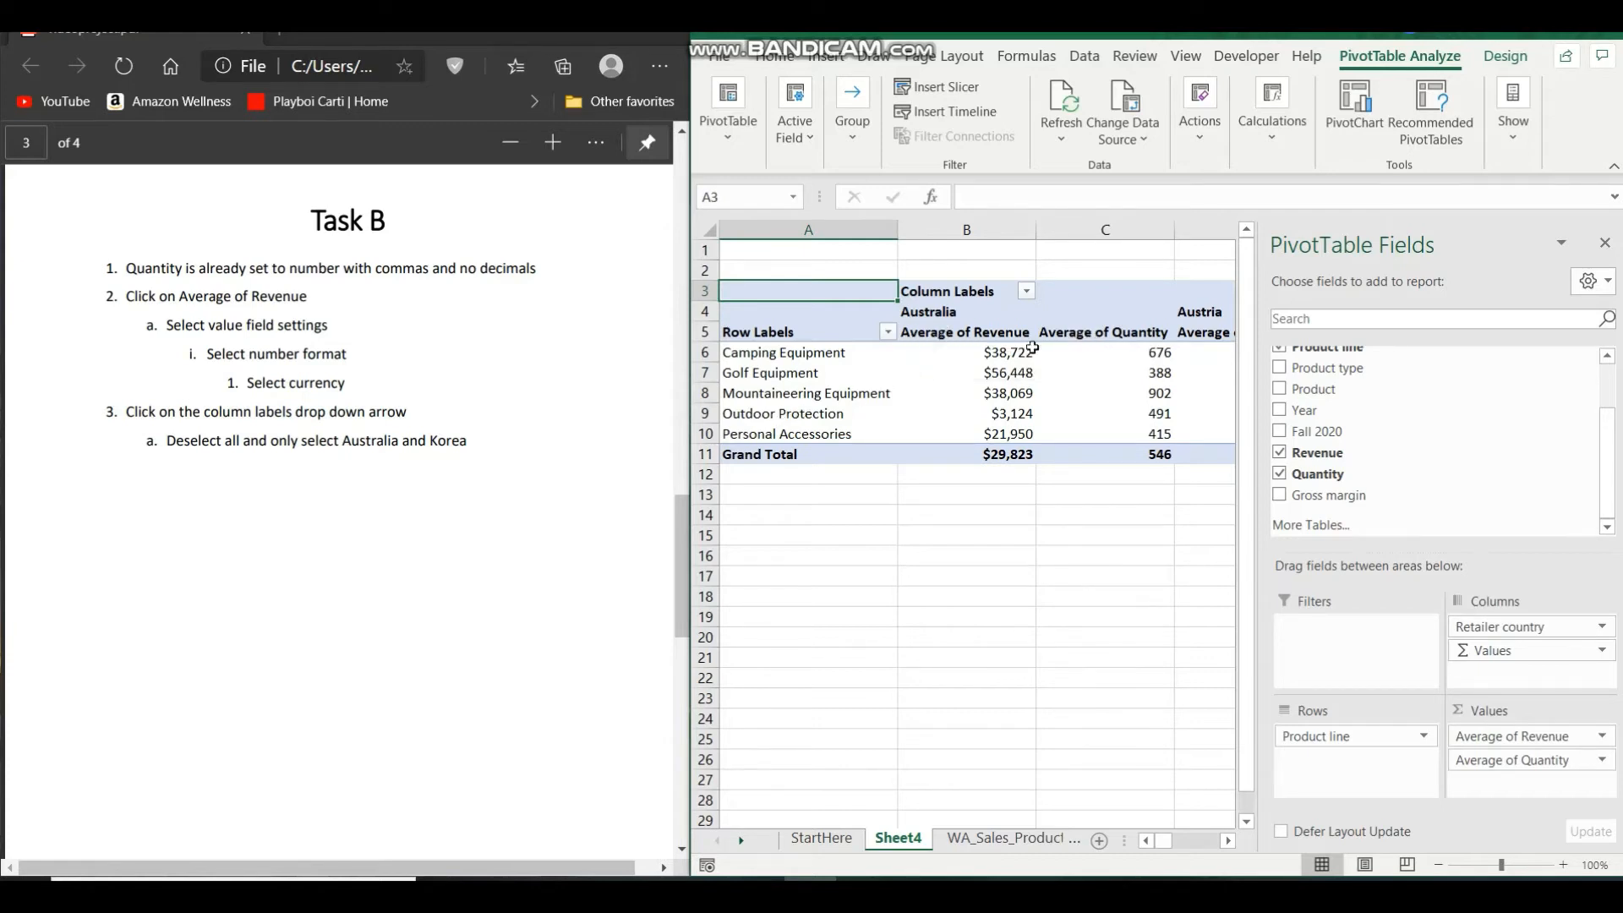
{"action": "left_click", "coordinate": [1026, 294]}
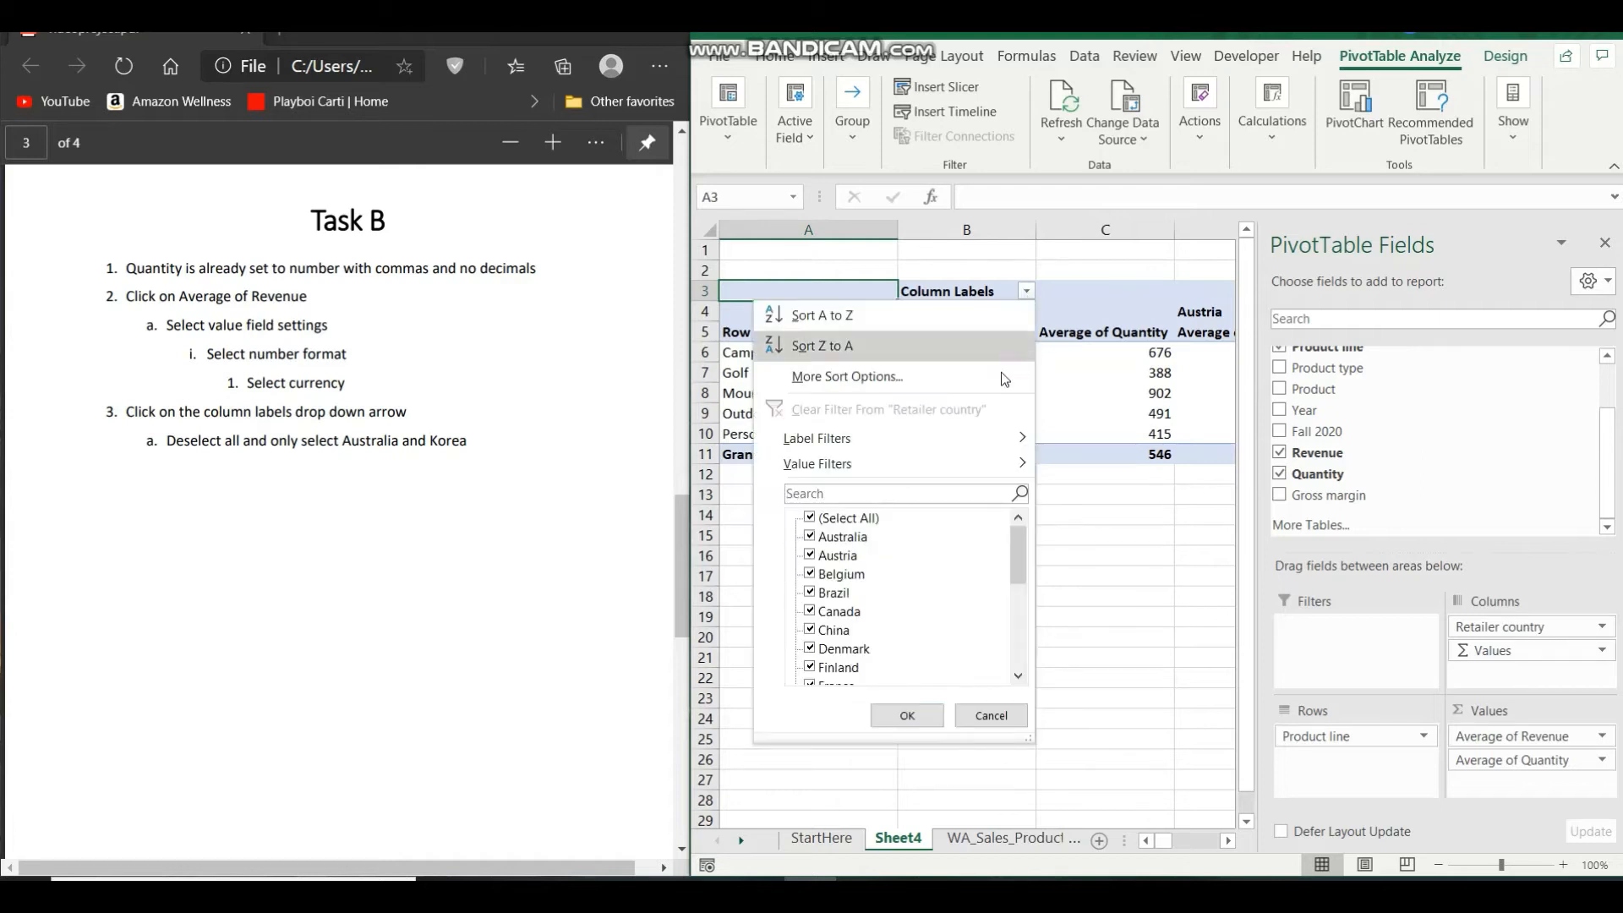
{"action": "left_click", "coordinate": [810, 519]}
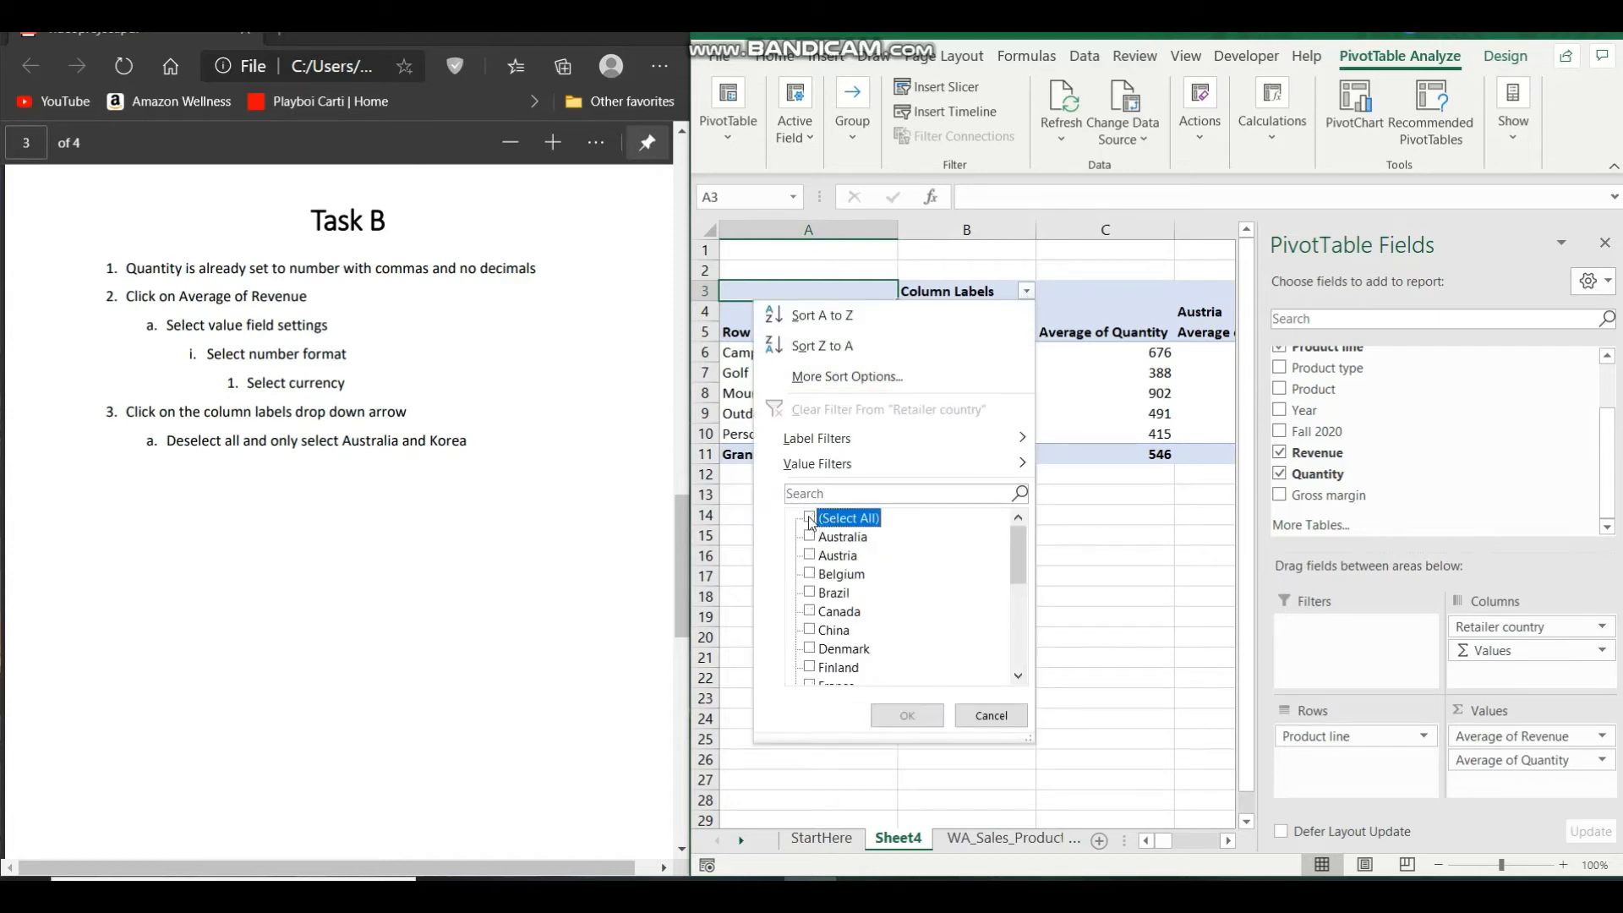
{"action": "left_click", "coordinate": [812, 539]}
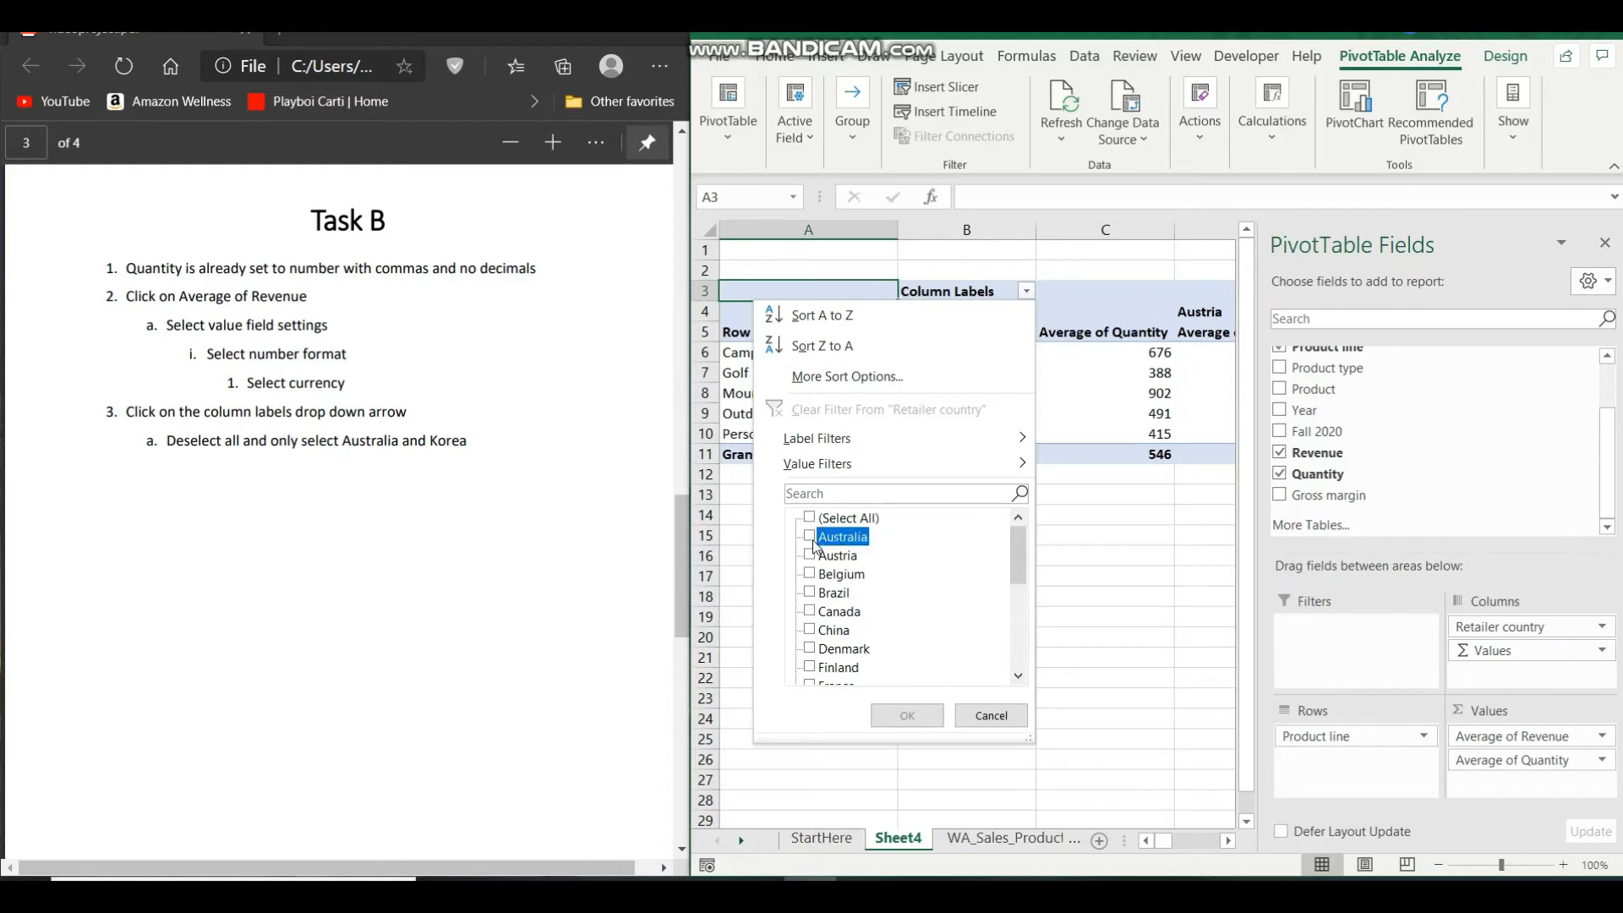
{"action": "scroll", "coordinate": [837, 550], "scroll_direction": "down", "scroll_amount": 3}
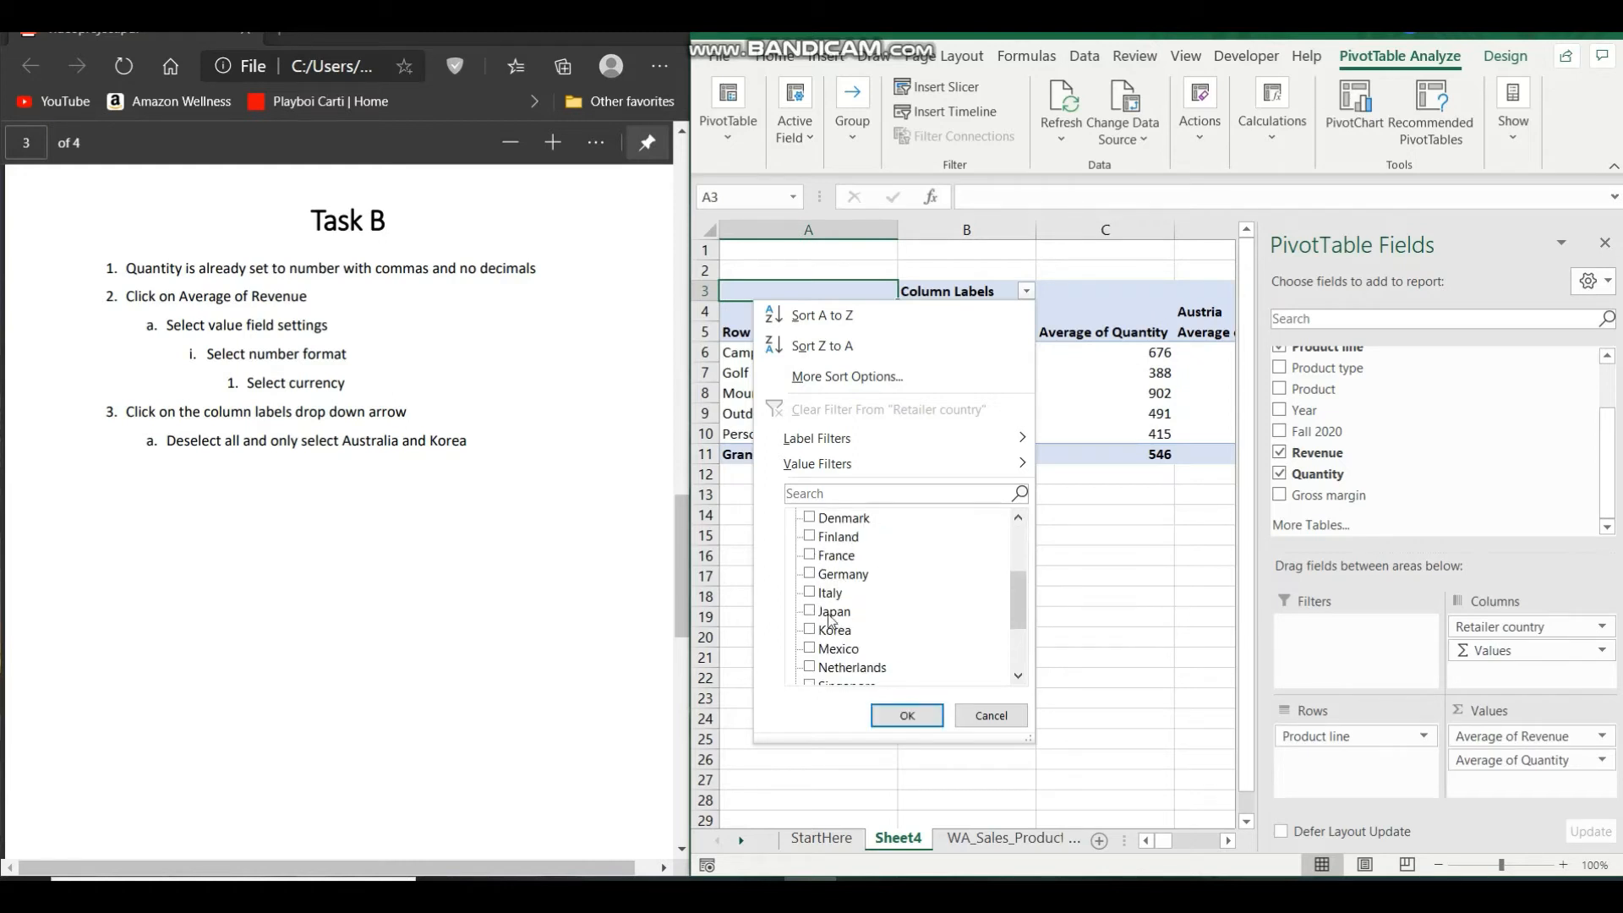
{"action": "left_click", "coordinate": [814, 631]}
{"action": "left_click", "coordinate": [908, 715]}
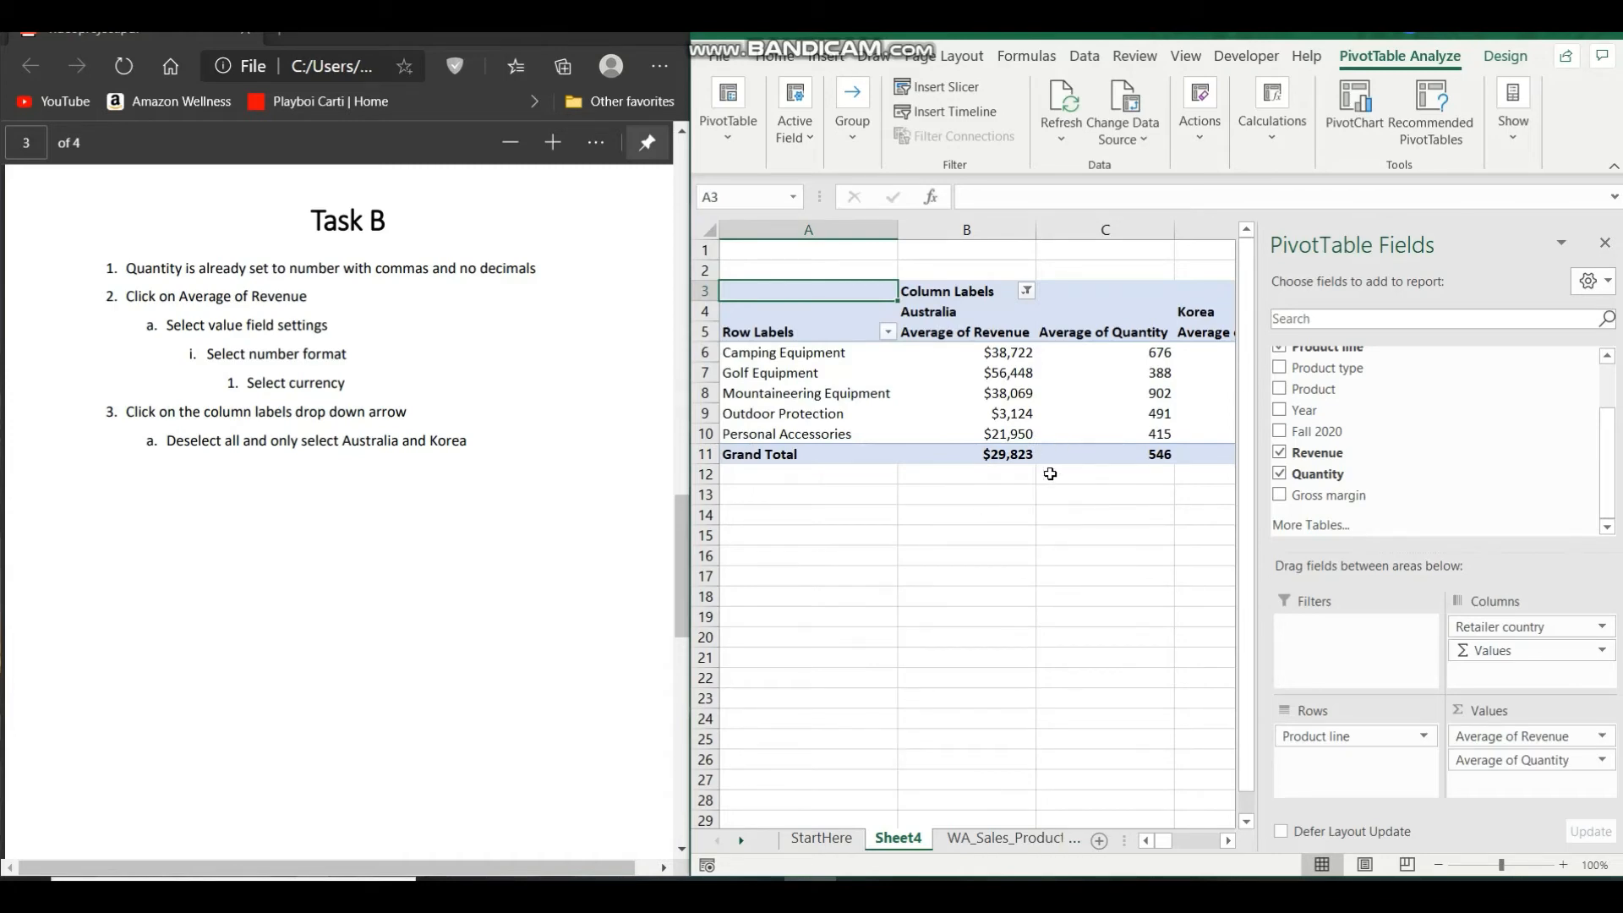
Close the PivotTable field list and reduce the worksheet zoom to 85% to review the filtered table.
{"action": "left_click", "coordinate": [1607, 244]}
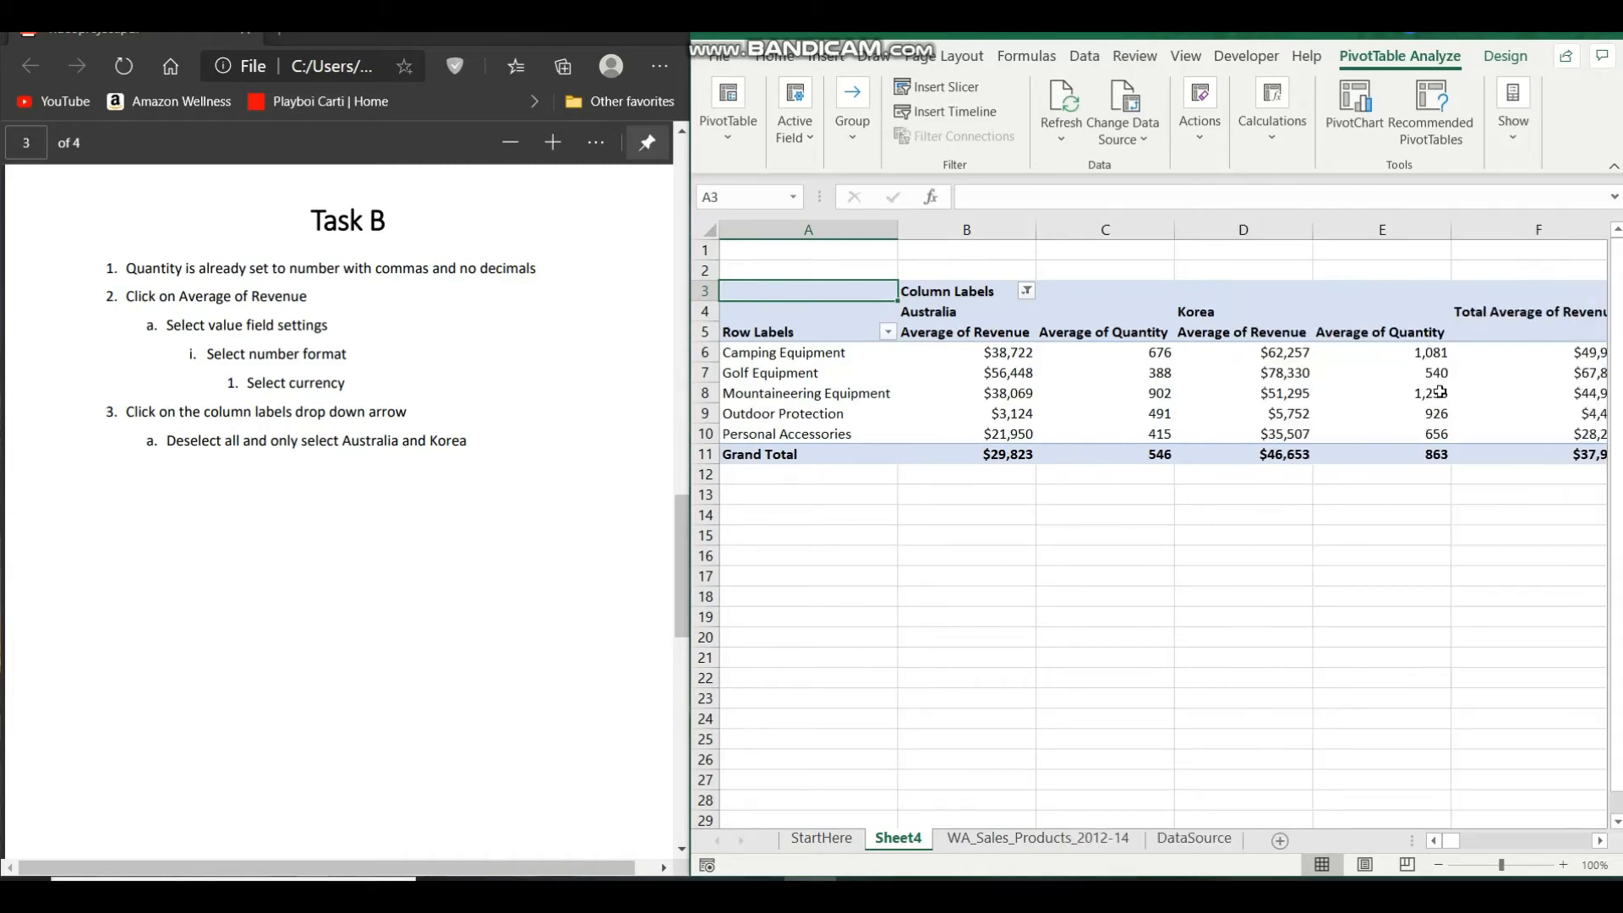
{"action": "scroll", "coordinate": [1204, 429], "scroll_direction": "down", "scroll_amount": 1}
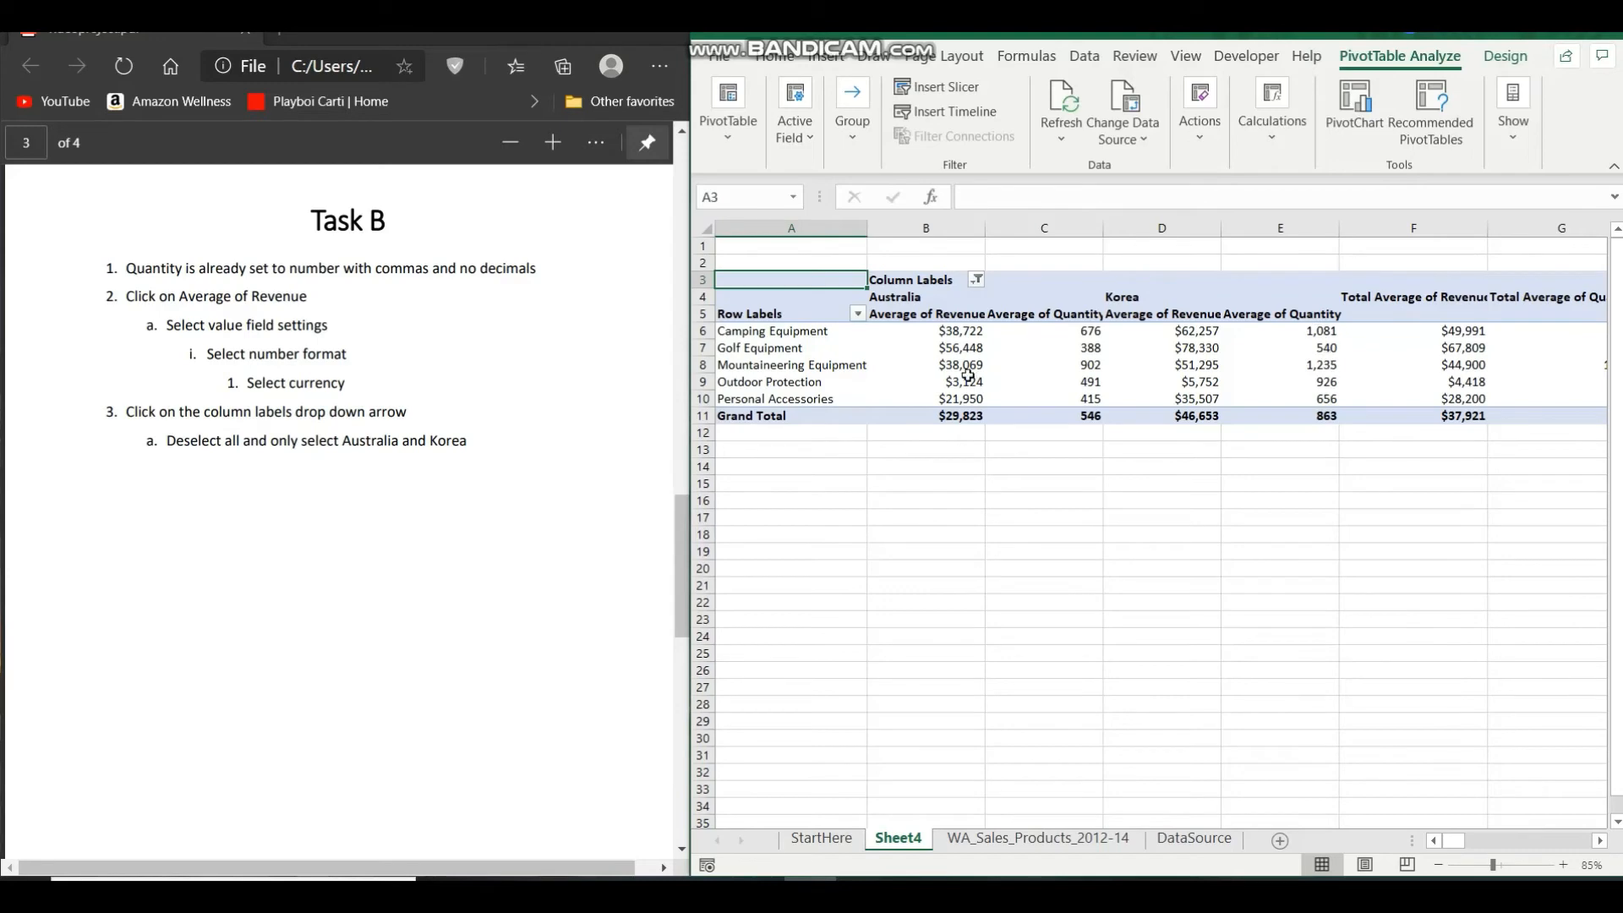
{"action": "scroll", "coordinate": [1157, 409], "scroll_direction": "down", "scroll_amount": 1}
{"action": "scroll", "coordinate": [1156, 409], "scroll_direction": "right", "scroll_amount": 3}
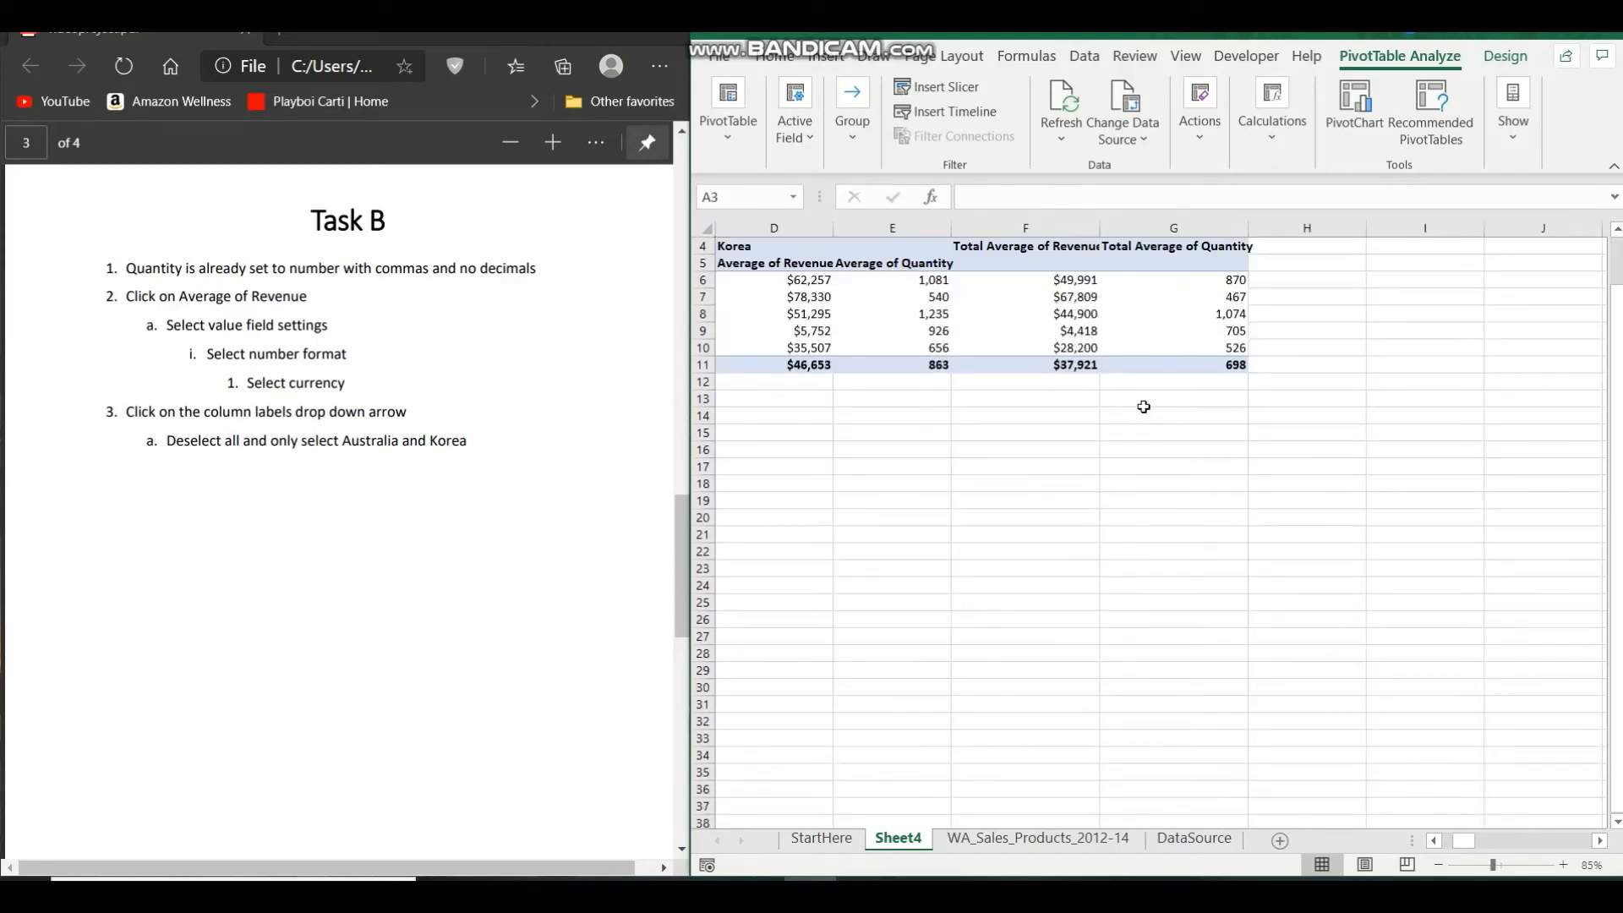
{"action": "scroll", "coordinate": [1137, 405], "scroll_direction": "left", "scroll_amount": 3}
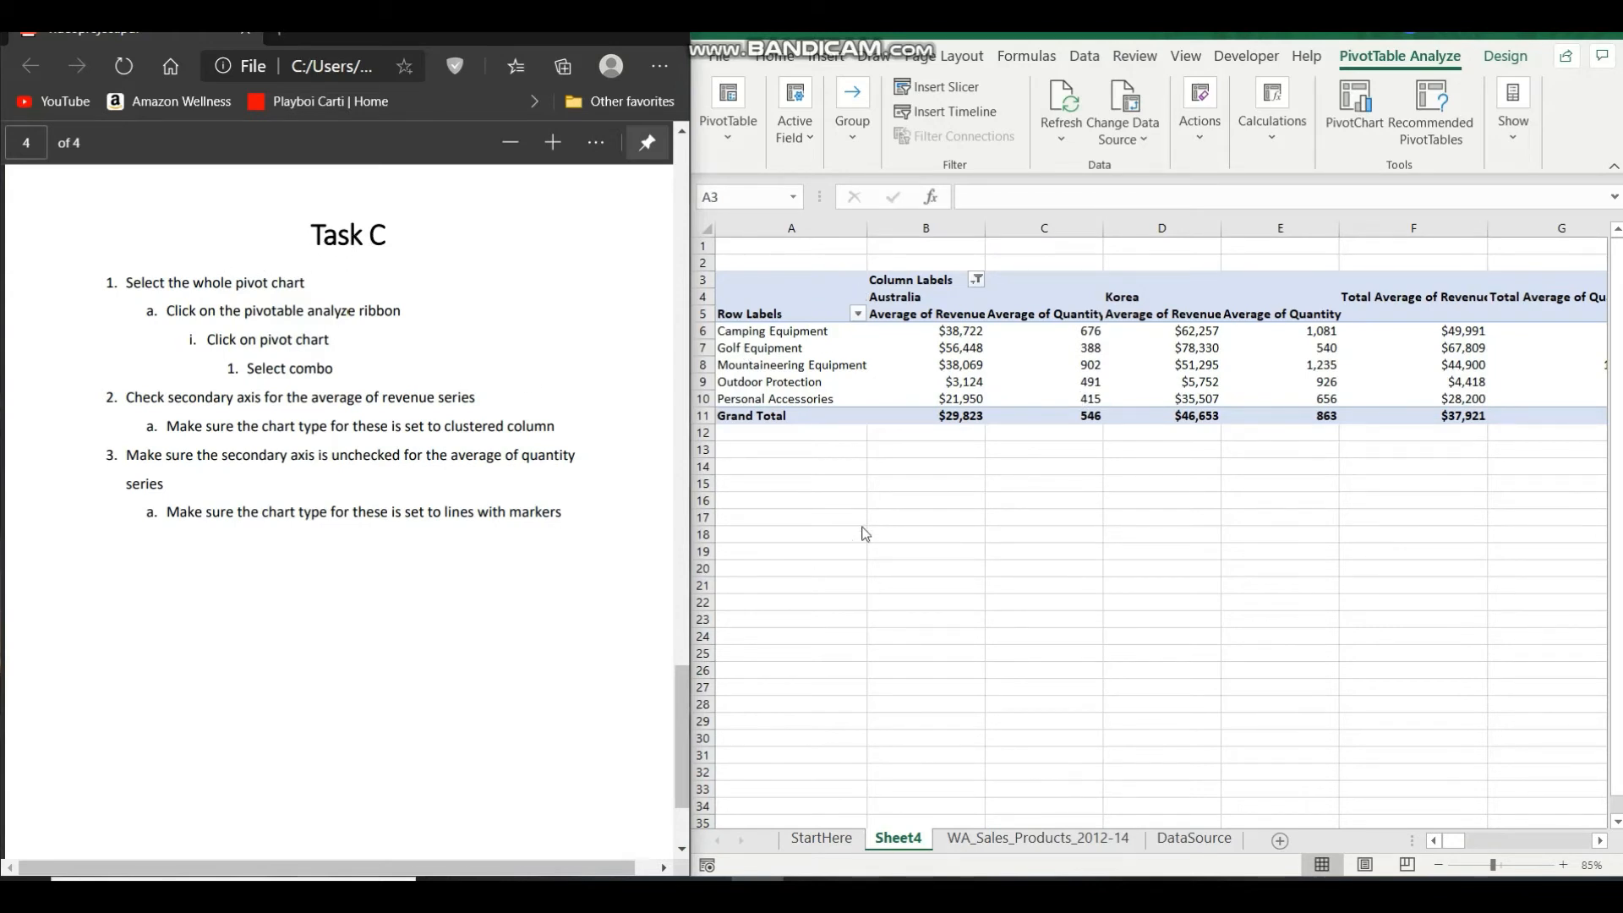
Select the whole PivotTable from A3 to G11 and start a PivotChart of the Combo type.
{"action": "scroll", "coordinate": [1218, 455], "scroll_direction": "right", "scroll_amount": 3}
{"action": "scroll", "coordinate": [1169, 437], "scroll_direction": "left", "scroll_amount": 3}
{"action": "left_click_drag", "start_coordinate": [794, 277], "coordinate": [1461, 416]}
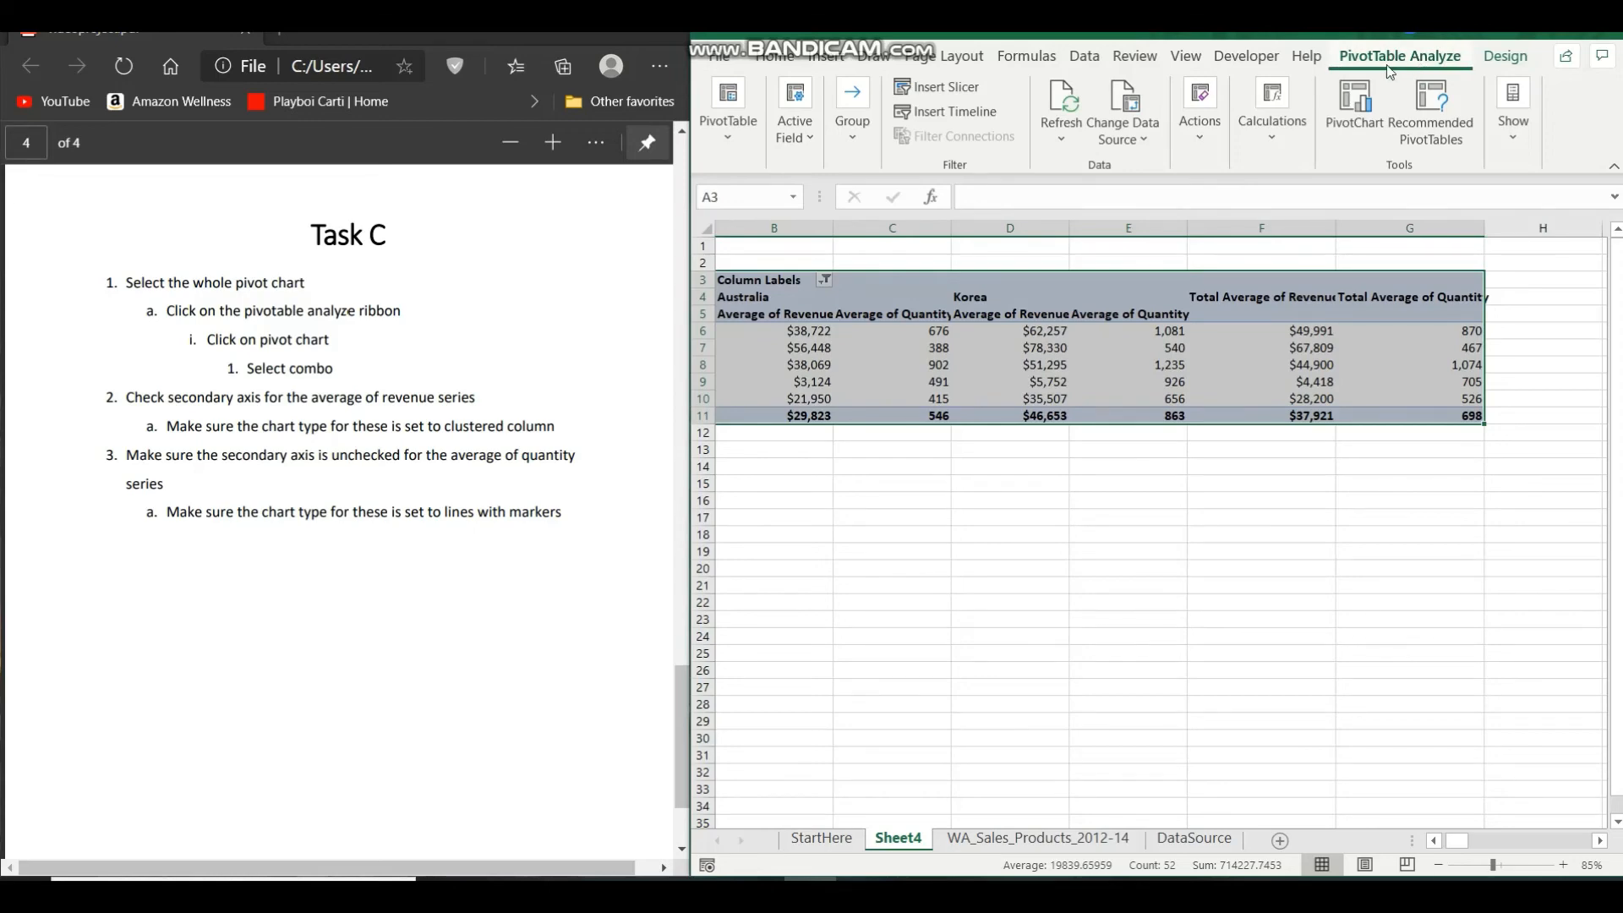
{"action": "left_click", "coordinate": [1355, 127]}
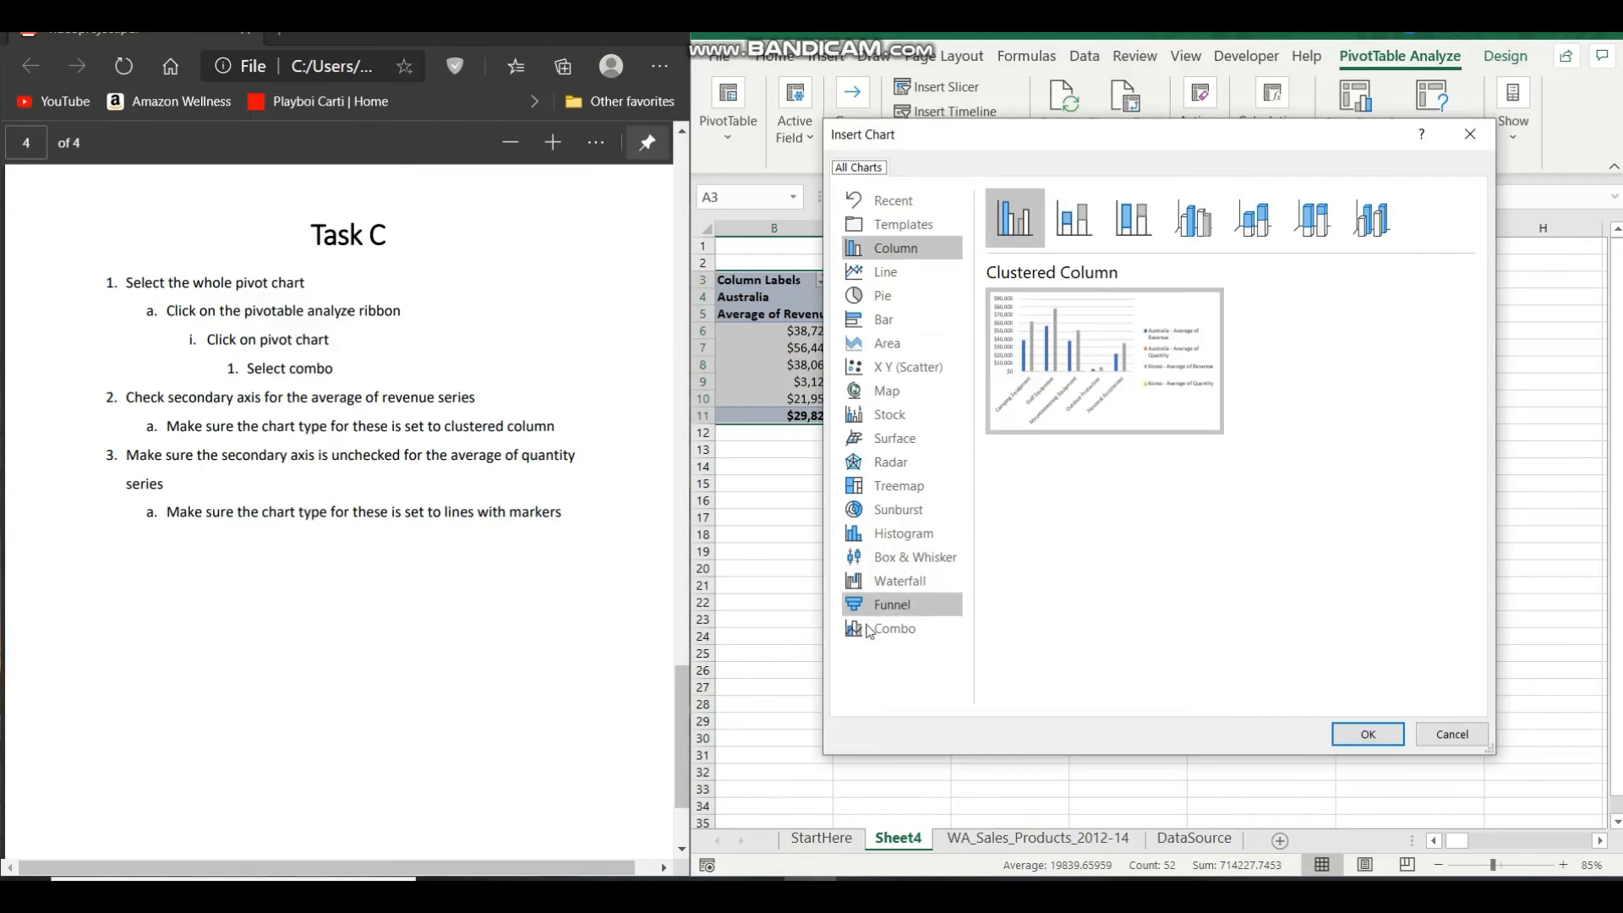
{"action": "left_click", "coordinate": [911, 637]}
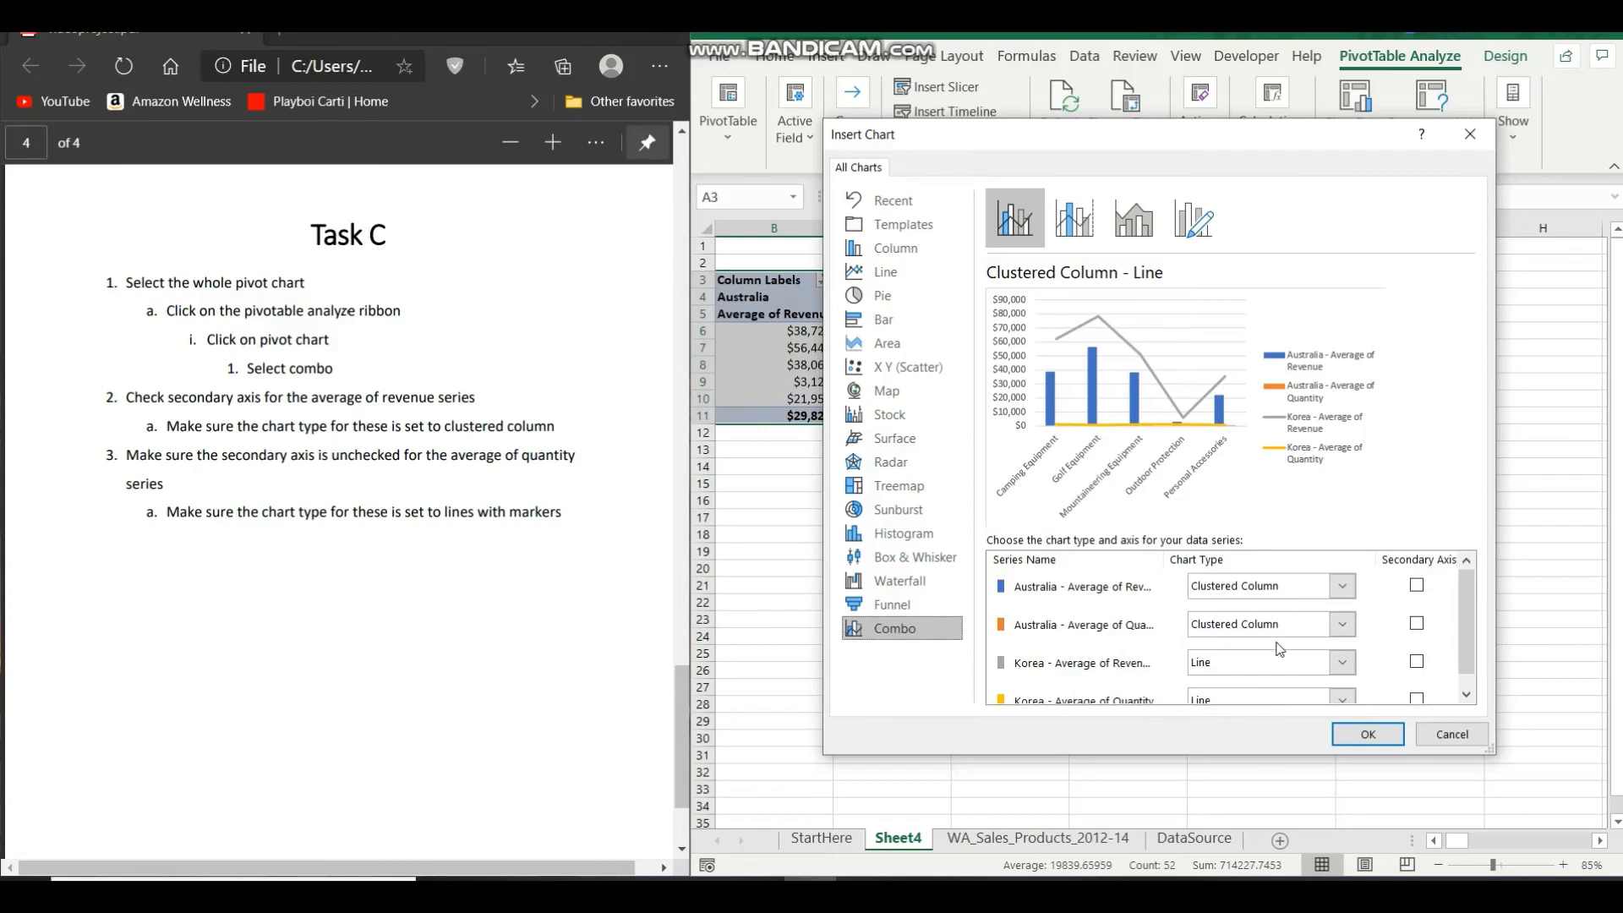
Set Korea's Average of Revenue series to Clustered Column and both countries' Average of Quantity series to Line with Markers.
{"action": "left_click", "coordinate": [1341, 663]}
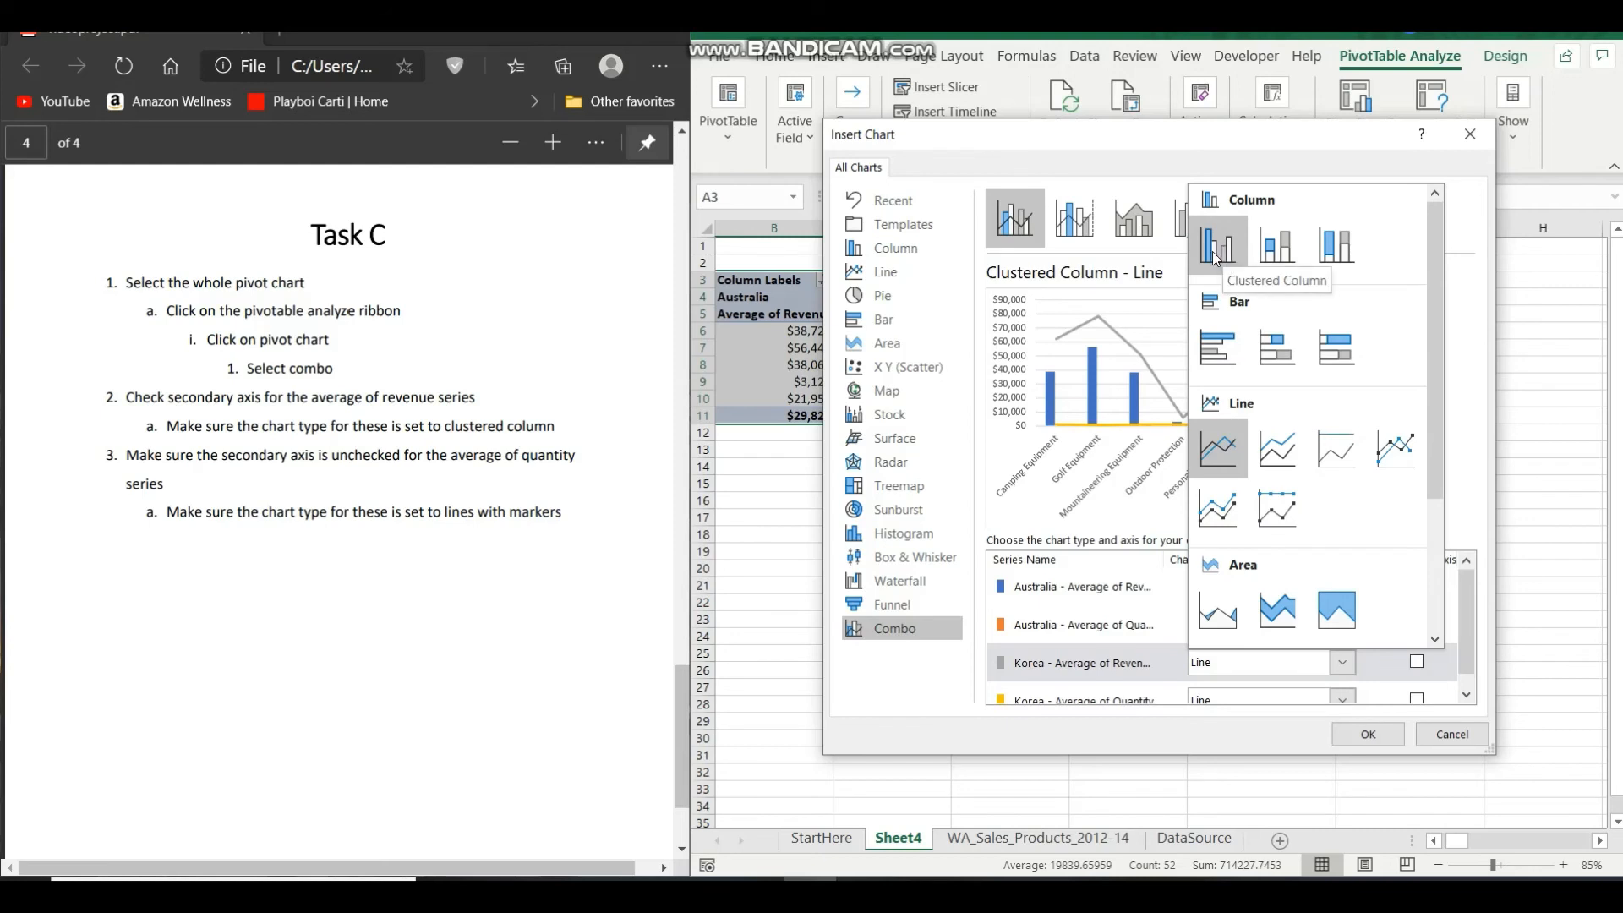
{"action": "left_click", "coordinate": [1215, 254]}
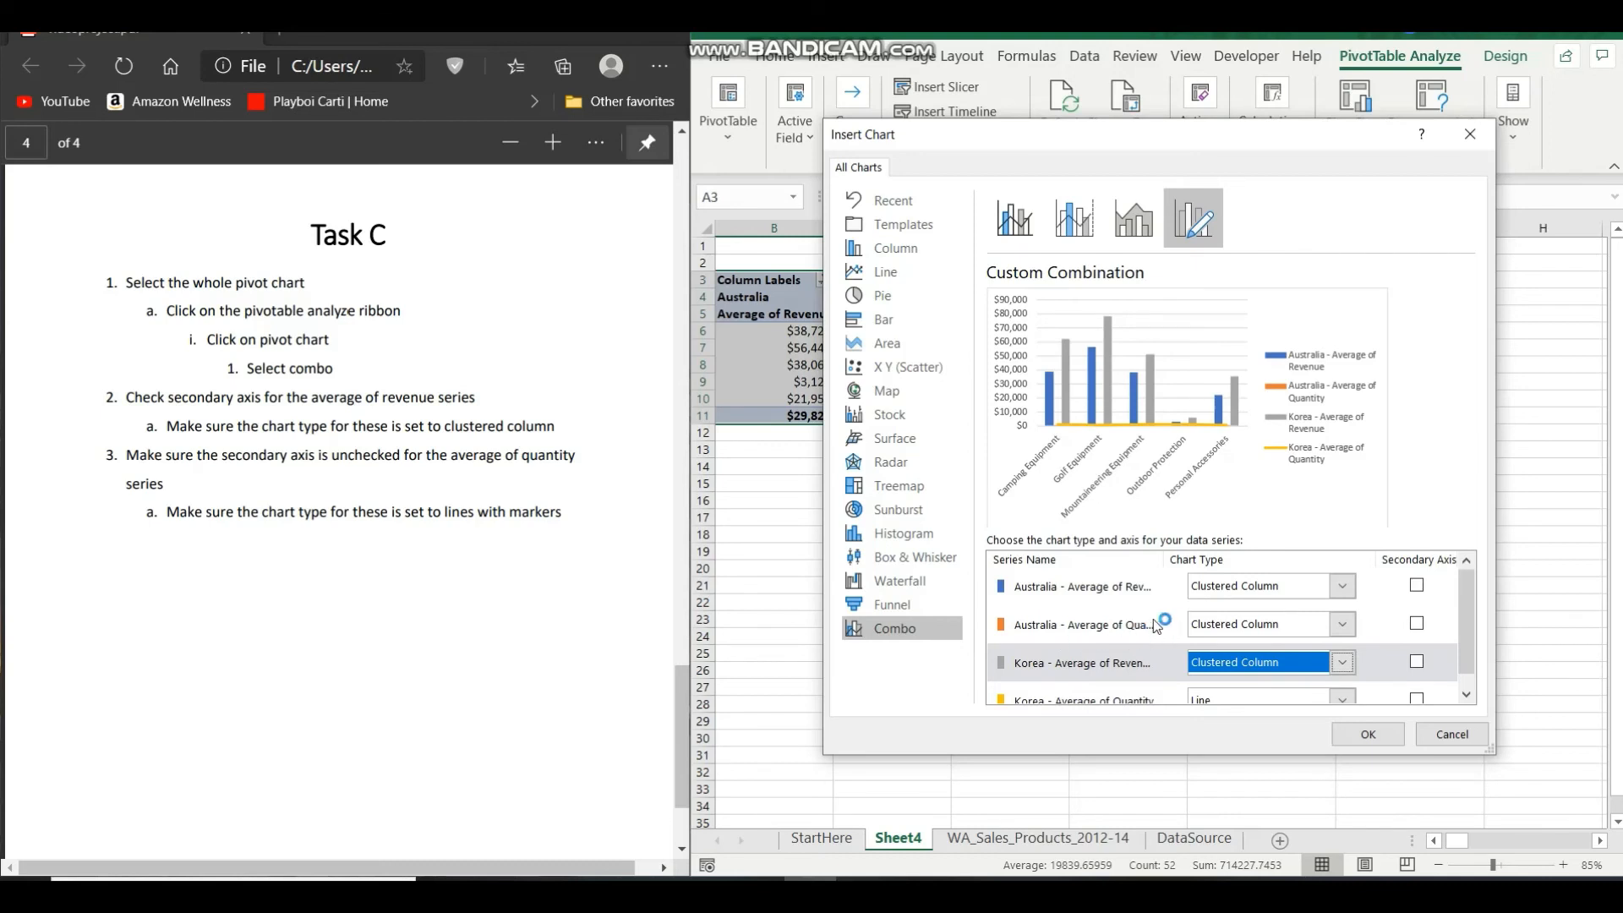
{"action": "scroll", "coordinate": [1143, 623], "scroll_direction": "down", "scroll_amount": 1}
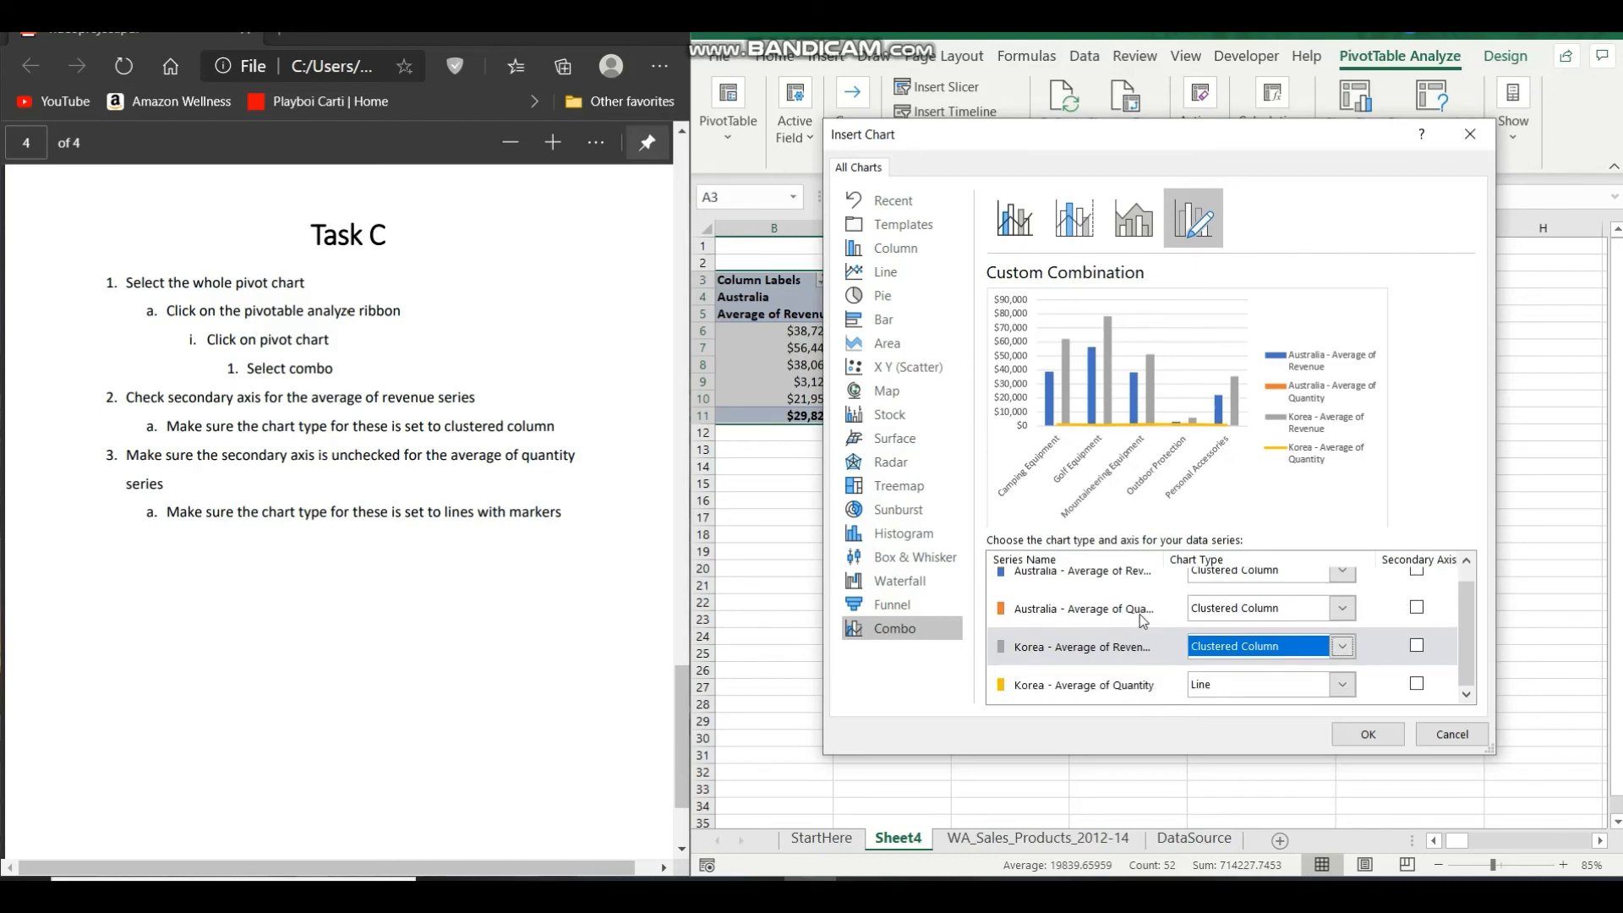
{"action": "left_click", "coordinate": [1351, 611]}
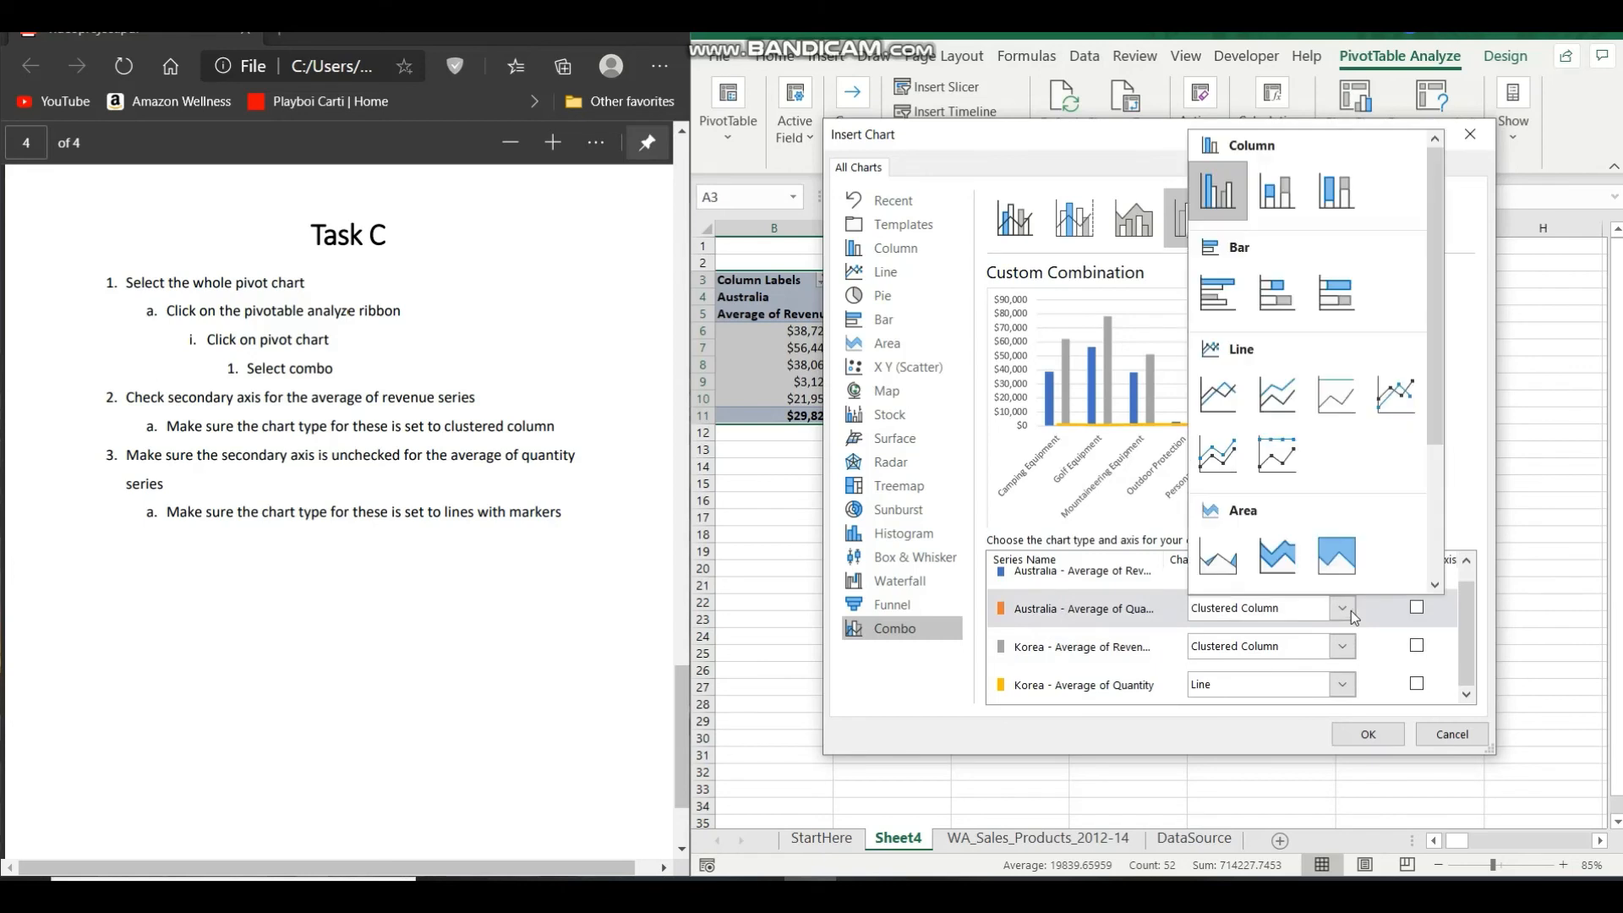
{"action": "left_click", "coordinate": [1393, 404]}
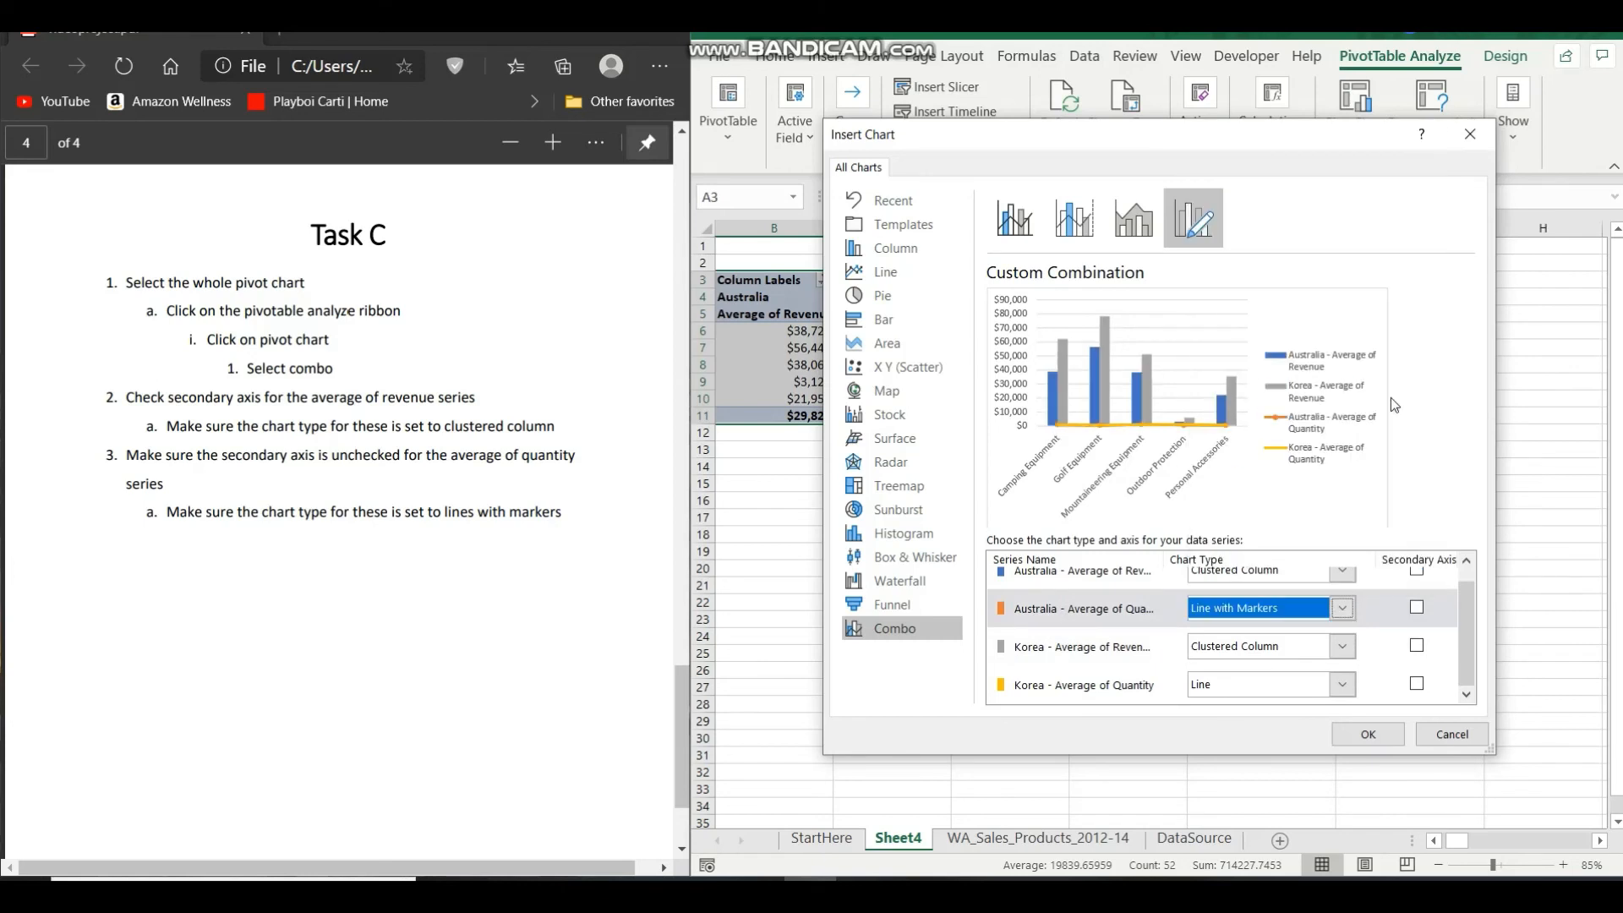
{"action": "left_click", "coordinate": [1343, 685]}
{"action": "left_click", "coordinate": [1403, 488]}
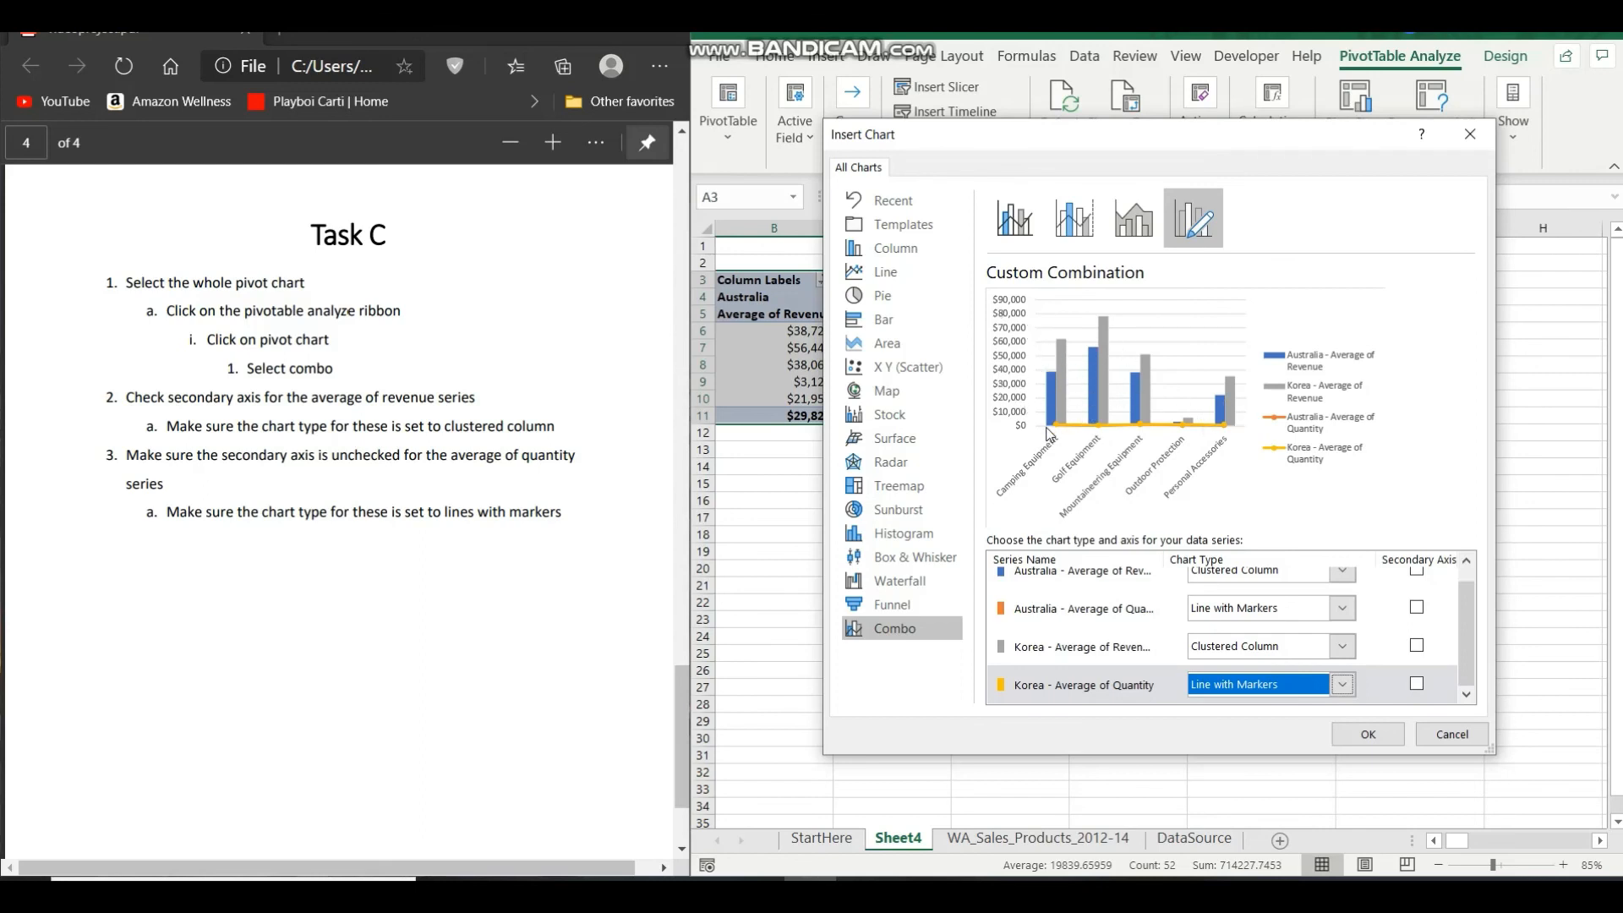
Assign the Korea and Australia Average of Quantity series to the secondary axis and insert the combo chart.
{"action": "left_click", "coordinate": [1417, 685]}
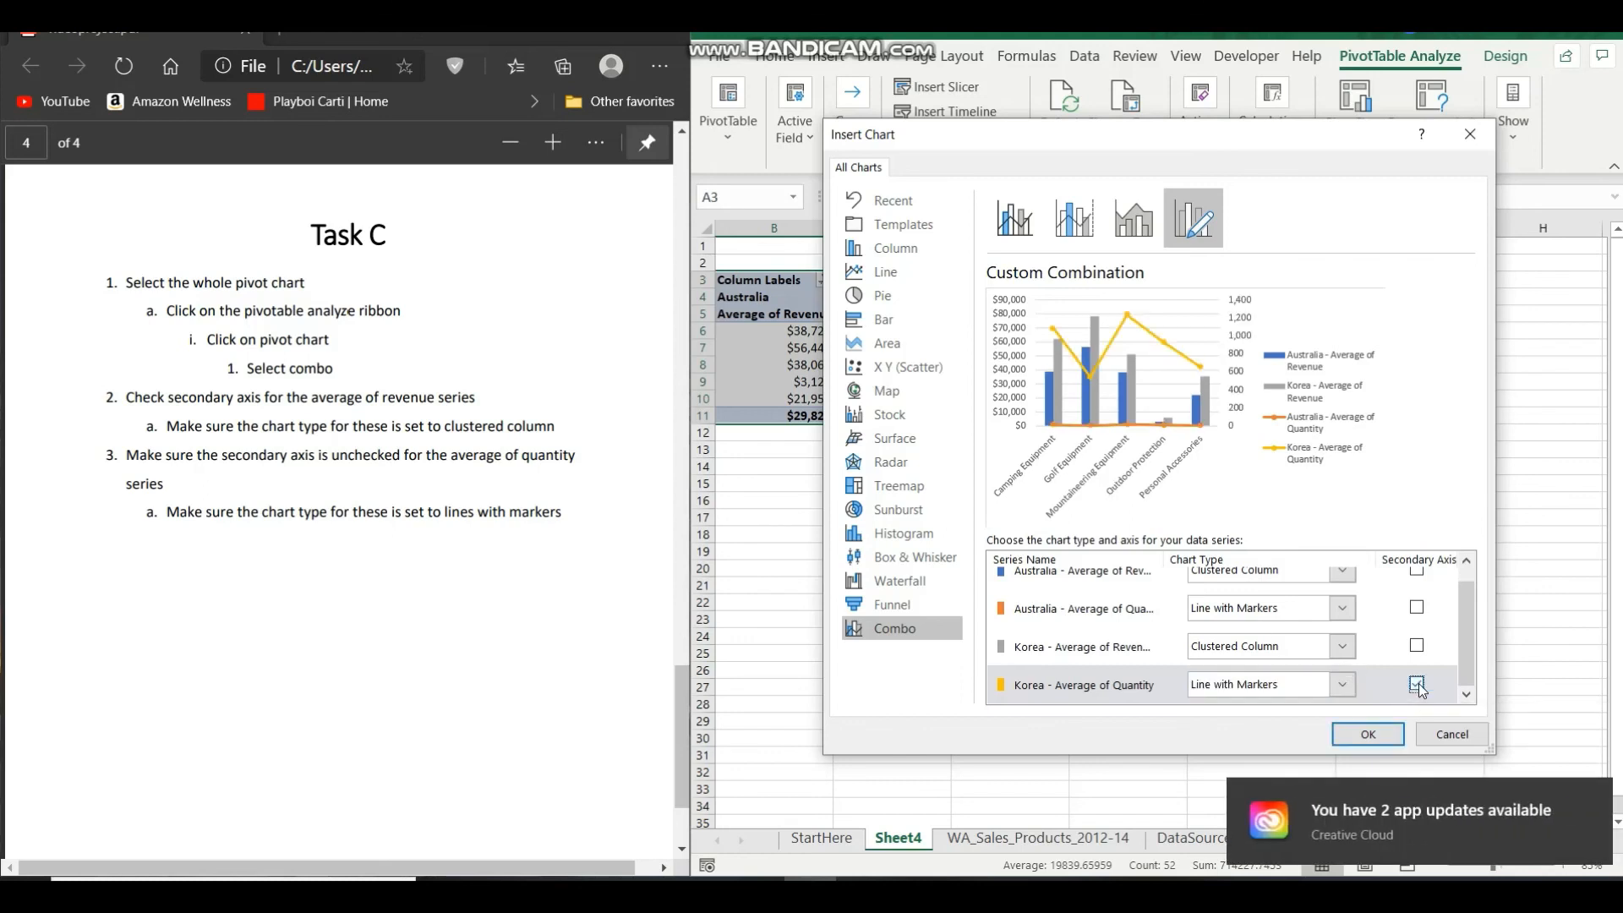
{"action": "left_click", "coordinate": [1417, 608]}
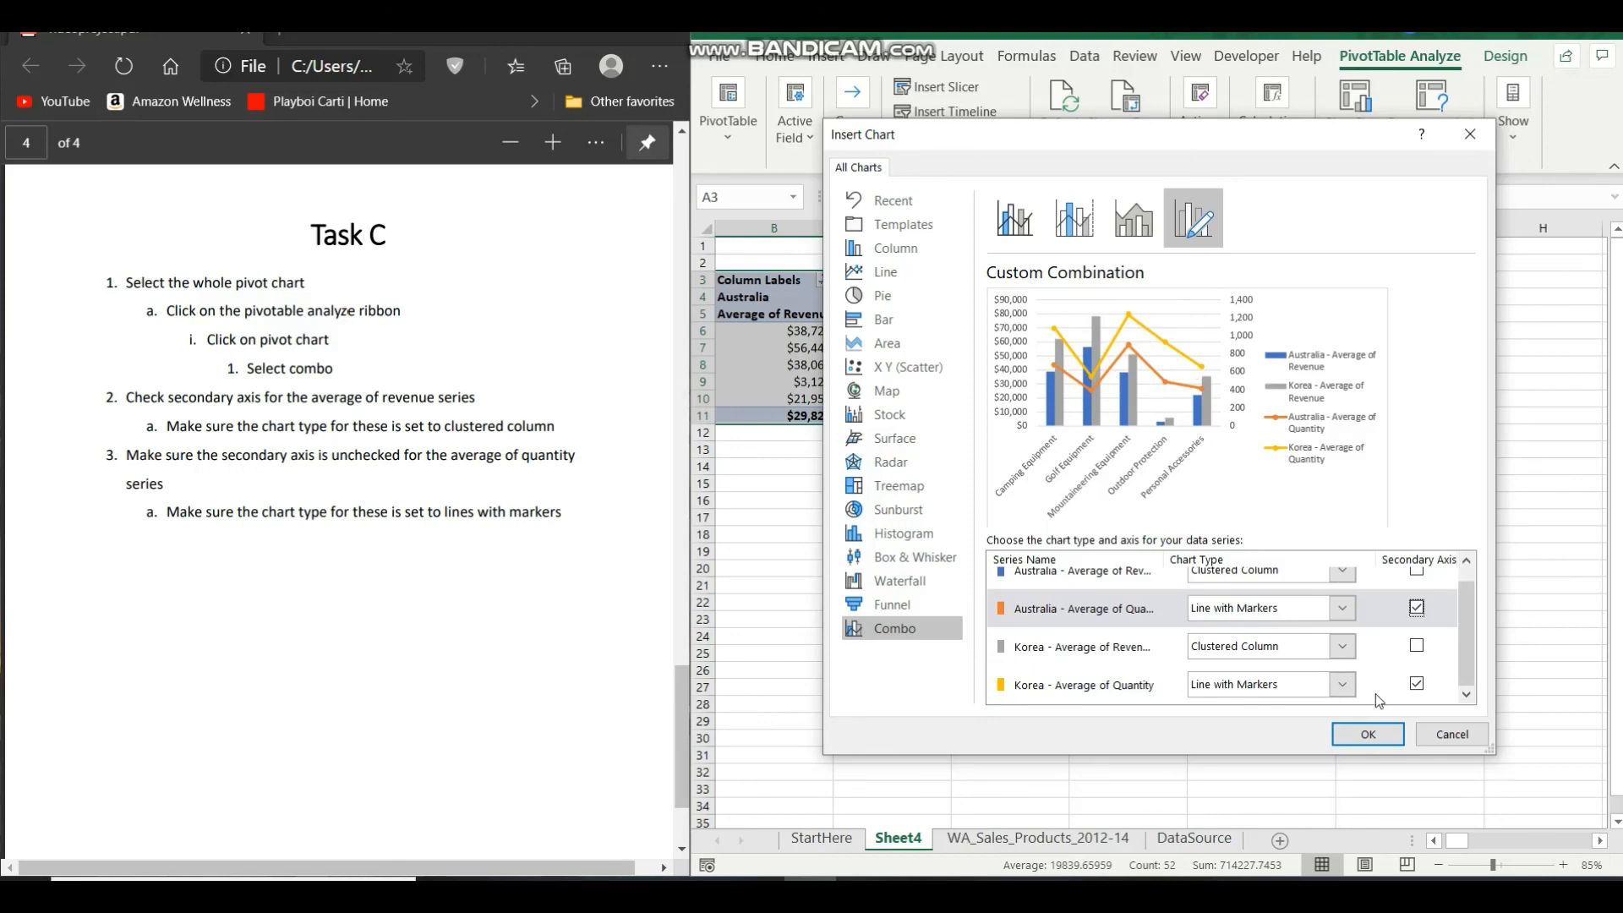
{"action": "left_click", "coordinate": [1369, 734]}
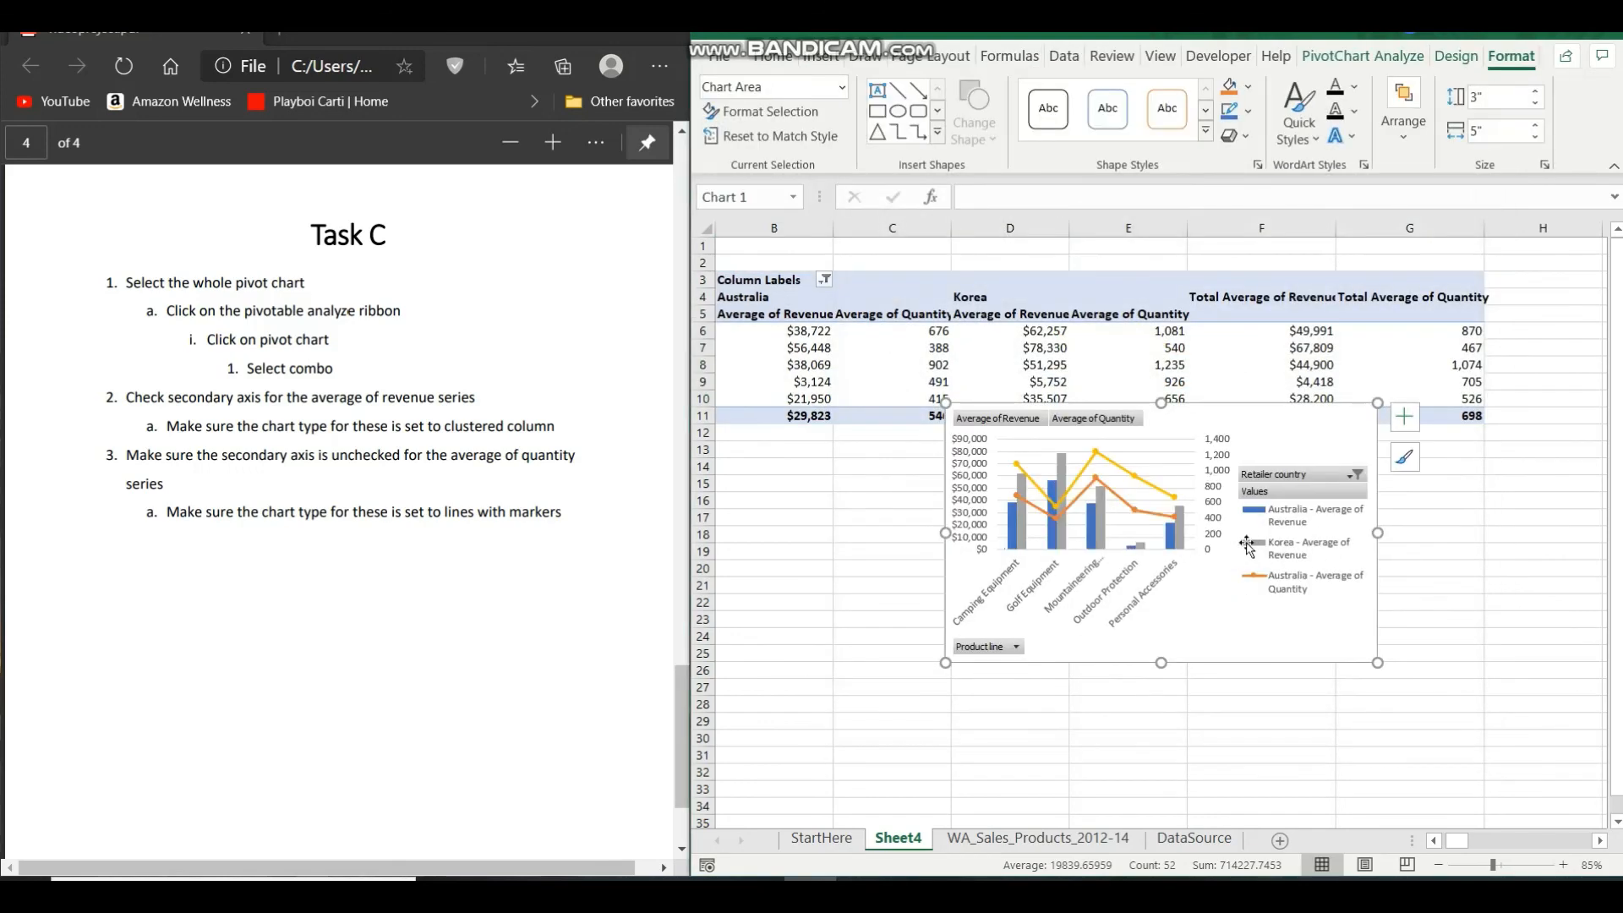
Move the PivotChart below the PivotTable and enlarge it to about 3.22" high by 5.56" wide.
{"action": "left_click_drag", "start_coordinate": [1204, 590], "coordinate": [1190, 671]}
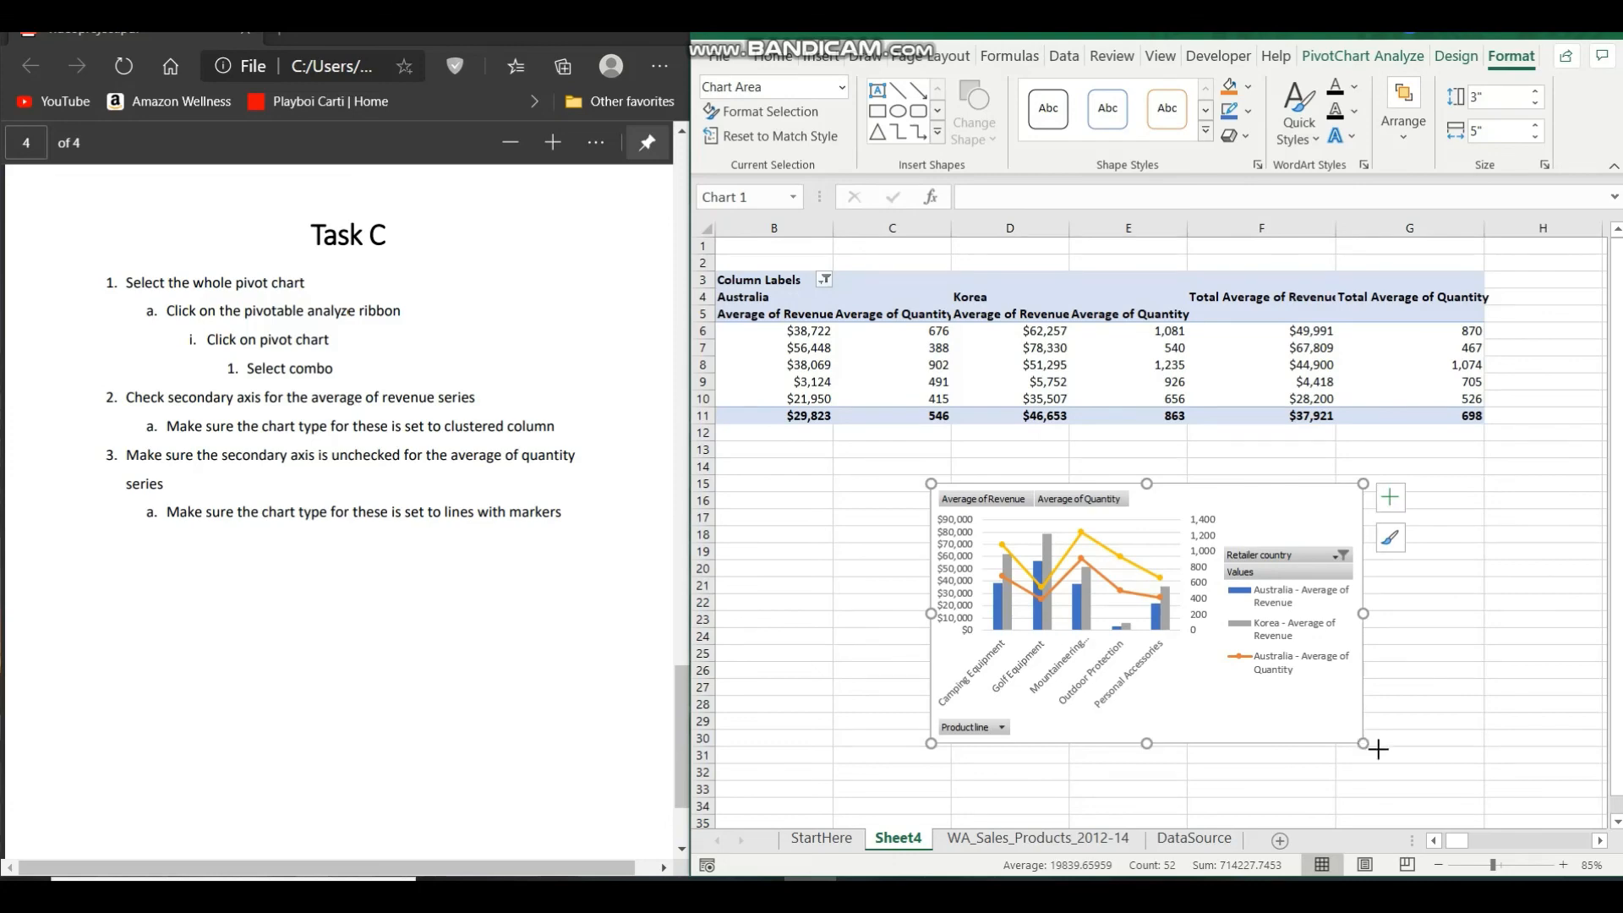
{"action": "left_click_drag", "start_coordinate": [1364, 744], "coordinate": [1411, 761]}
{"action": "scroll", "coordinate": [1184, 761], "scroll_direction": "down", "scroll_amount": 1}
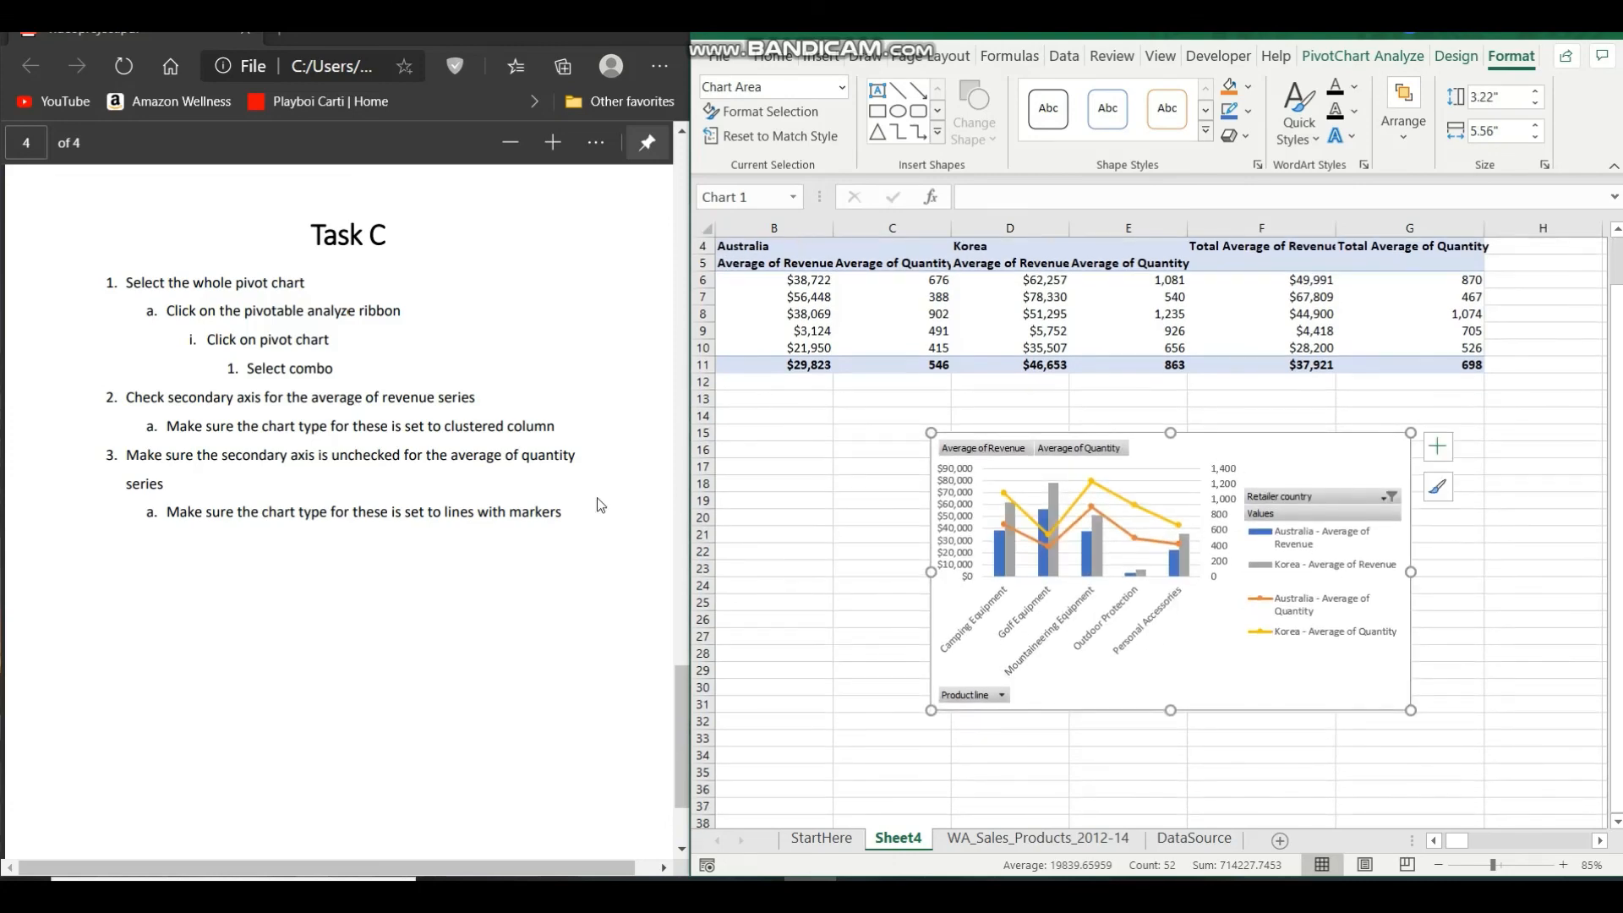